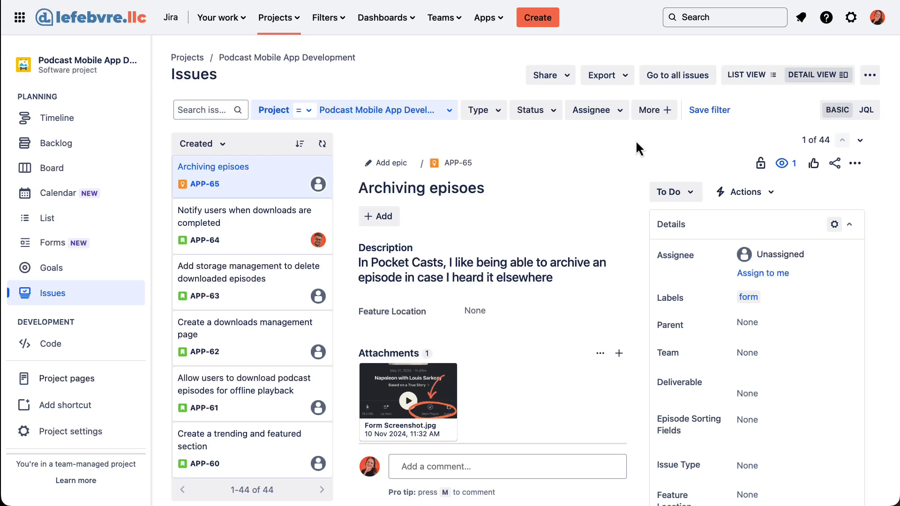
{"action": "left_click", "coordinate": [663, 115]}
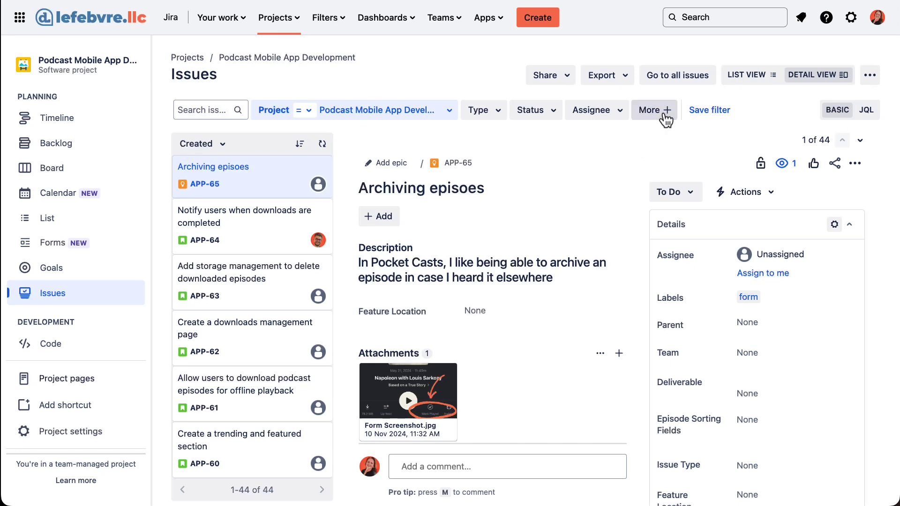
{"action": "scroll", "coordinate": [692, 235], "scroll_direction": "down", "scroll_amount": 3}
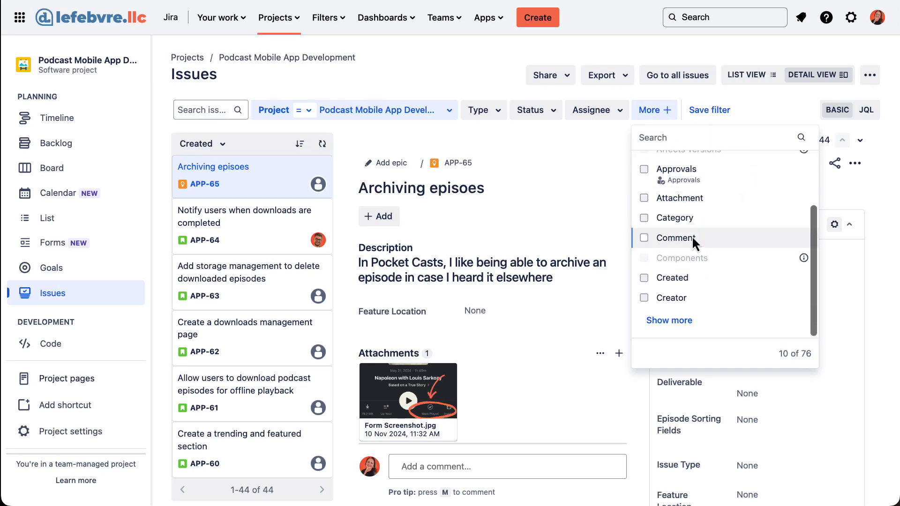
{"action": "left_click", "coordinate": [687, 323]}
{"action": "scroll", "coordinate": [715, 283], "scroll_direction": "down", "scroll_amount": 3}
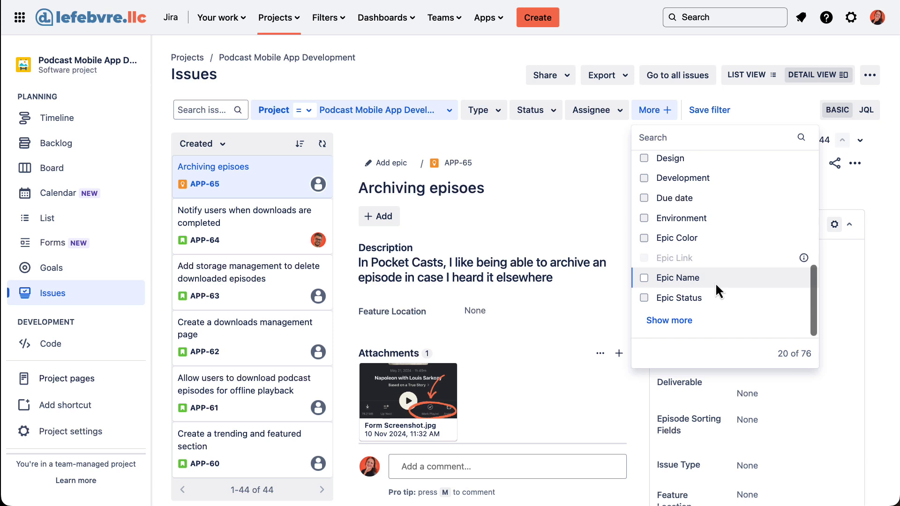
{"action": "left_click", "coordinate": [685, 322]}
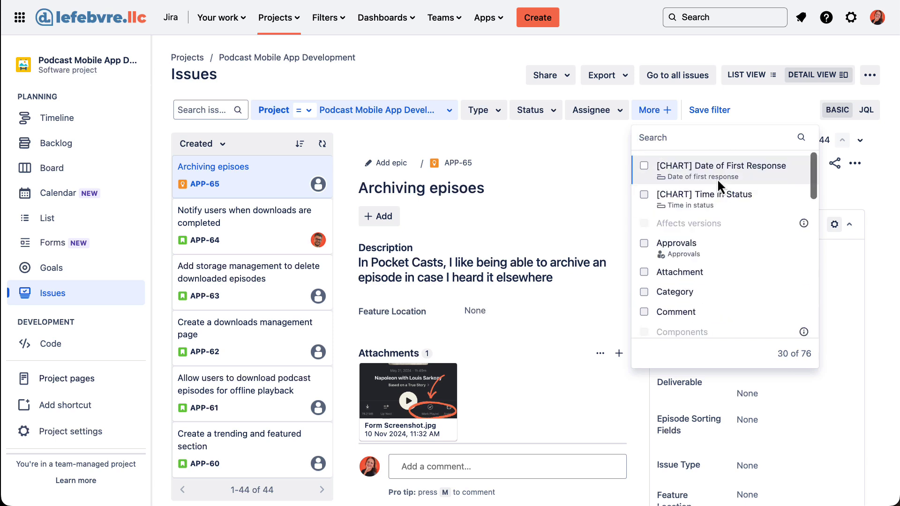
{"action": "scroll", "coordinate": [718, 178], "scroll_direction": "down", "scroll_amount": 10}
{"action": "scroll", "coordinate": [717, 179], "scroll_direction": "up", "scroll_amount": 10}
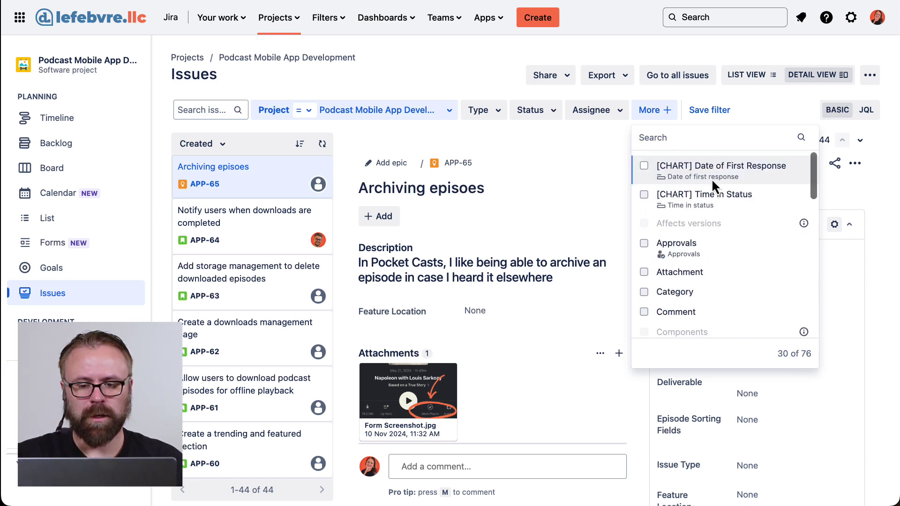
{"action": "left_click", "coordinate": [553, 137]}
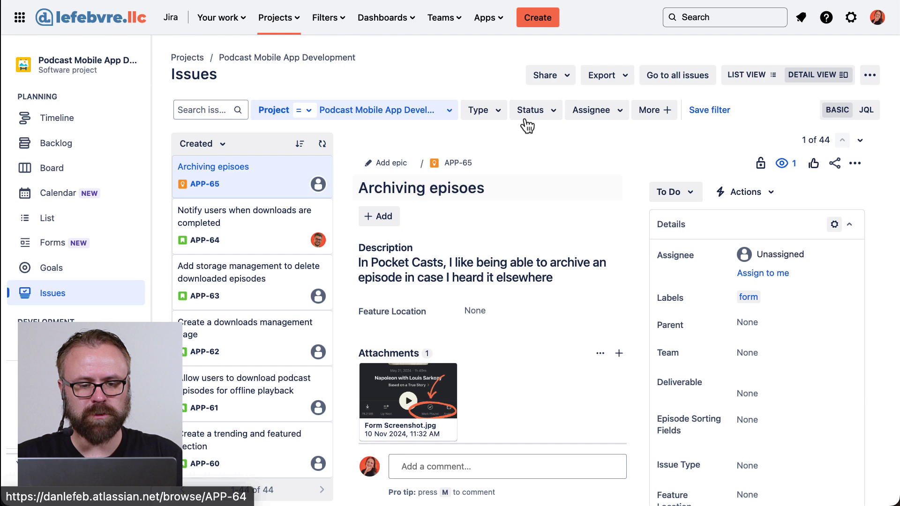
- Filter the issue list to type Story (23 issues) and collapse the project sidebar
{"action": "left_click", "coordinate": [497, 112]}
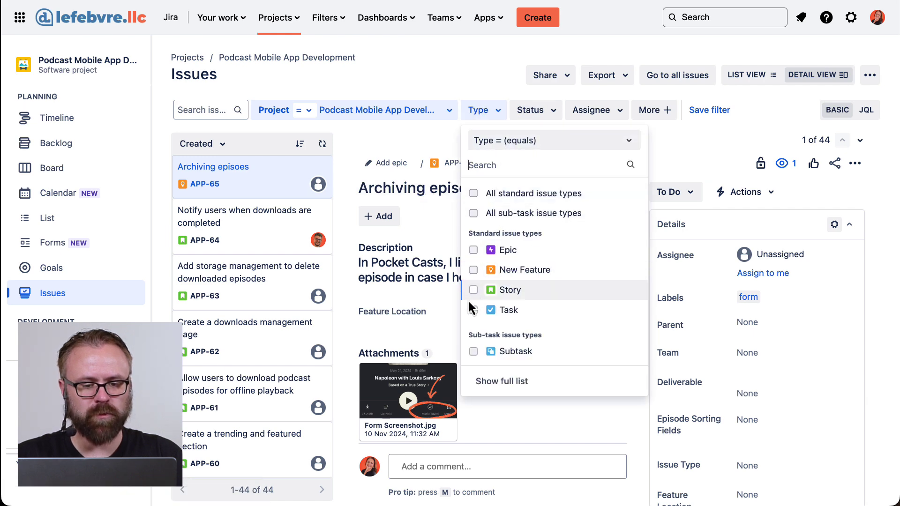
{"action": "left_click", "coordinate": [473, 290]}
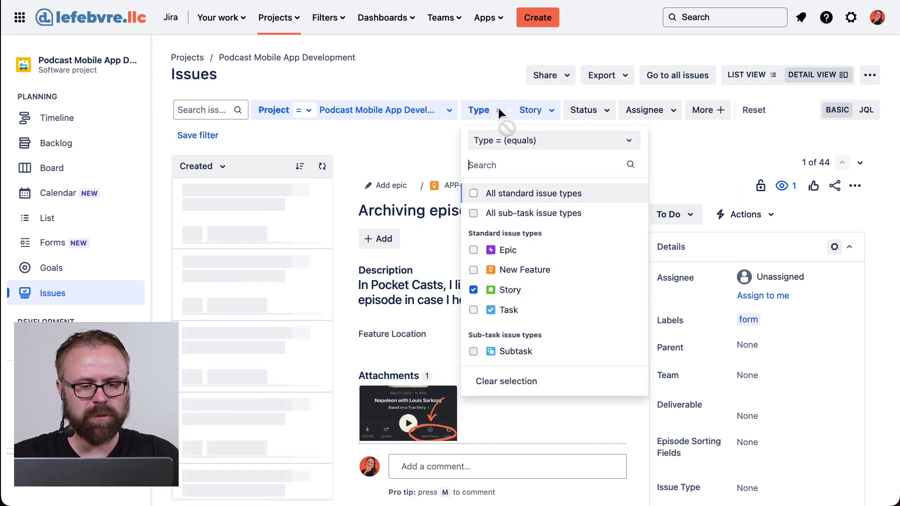
{"action": "left_click", "coordinate": [420, 131]}
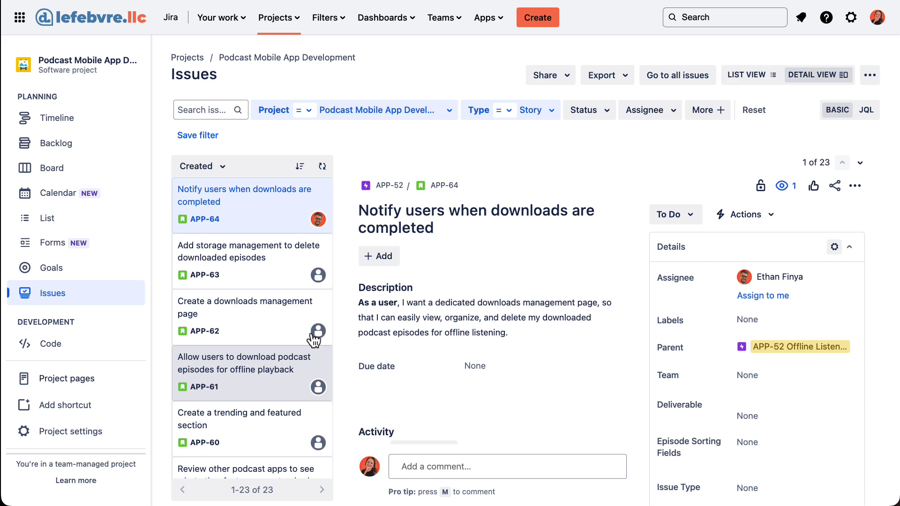
{"action": "scroll", "coordinate": [278, 292], "scroll_direction": "down", "scroll_amount": 10}
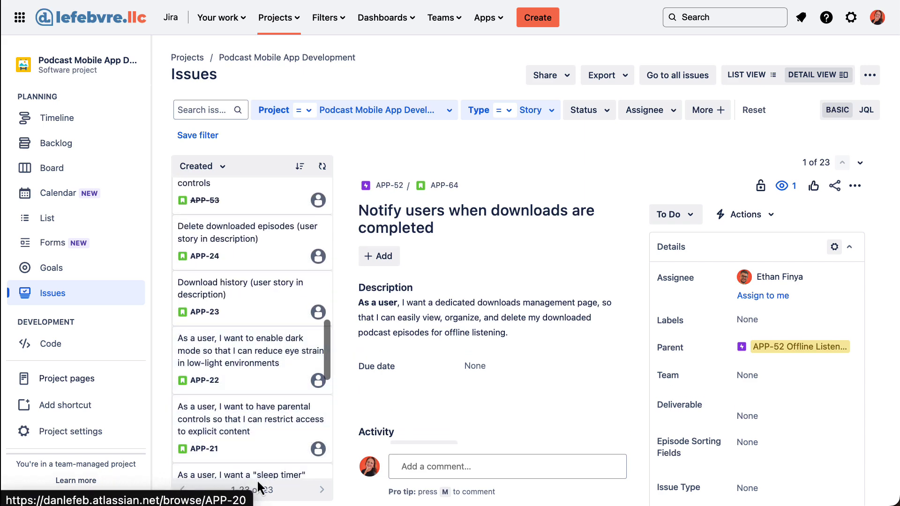
{"action": "scroll", "coordinate": [280, 328], "scroll_direction": "down", "scroll_amount": 10}
{"action": "scroll", "coordinate": [279, 328], "scroll_direction": "up", "scroll_amount": 15}
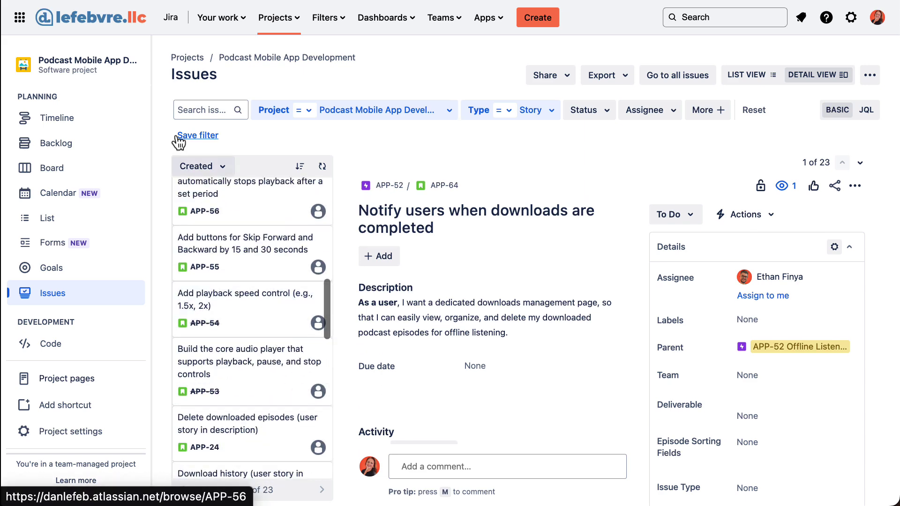
{"action": "left_click", "coordinate": [150, 62]}
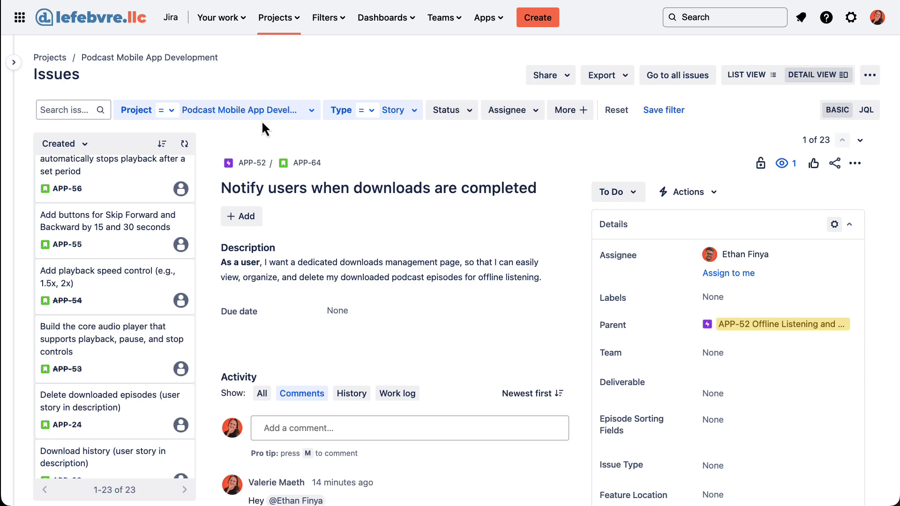
- Look through issues APP-55, APP-54 and APP-53, ending back on APP-54
{"action": "left_click", "coordinate": [121, 246]}
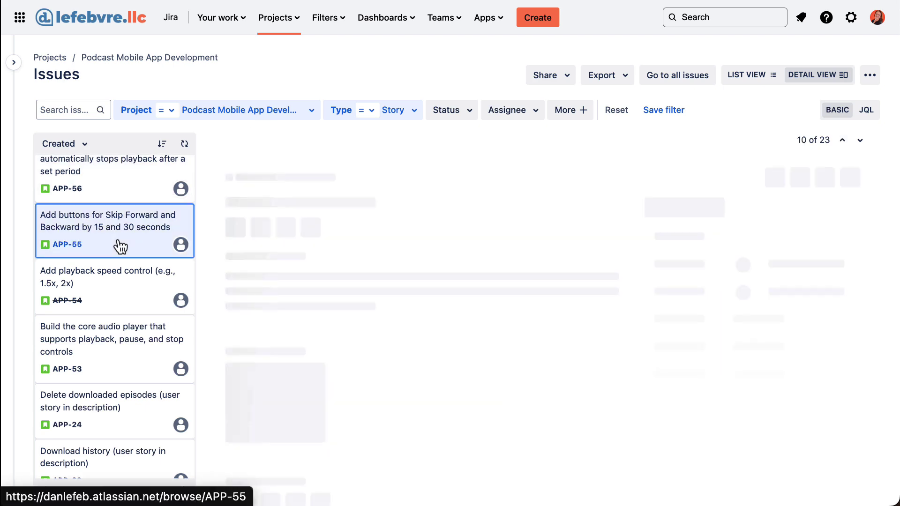
{"action": "left_click", "coordinate": [130, 307]}
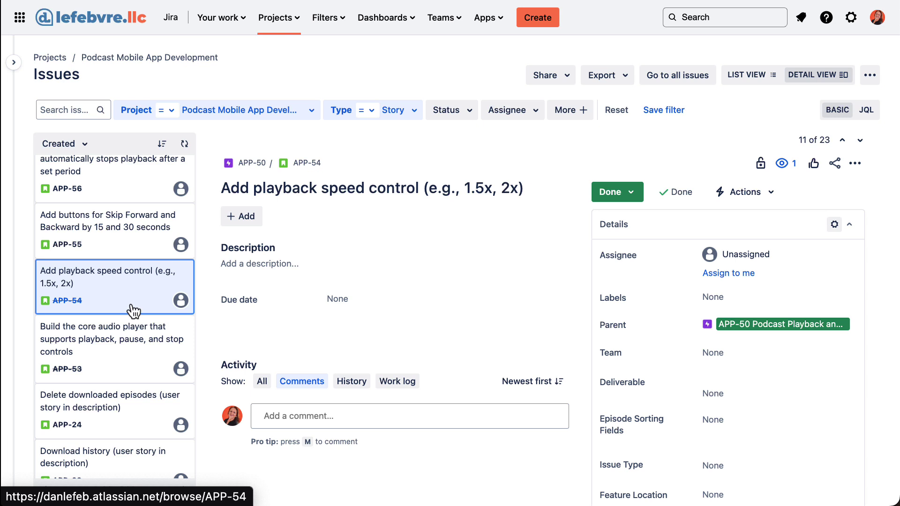
{"action": "left_click", "coordinate": [140, 365]}
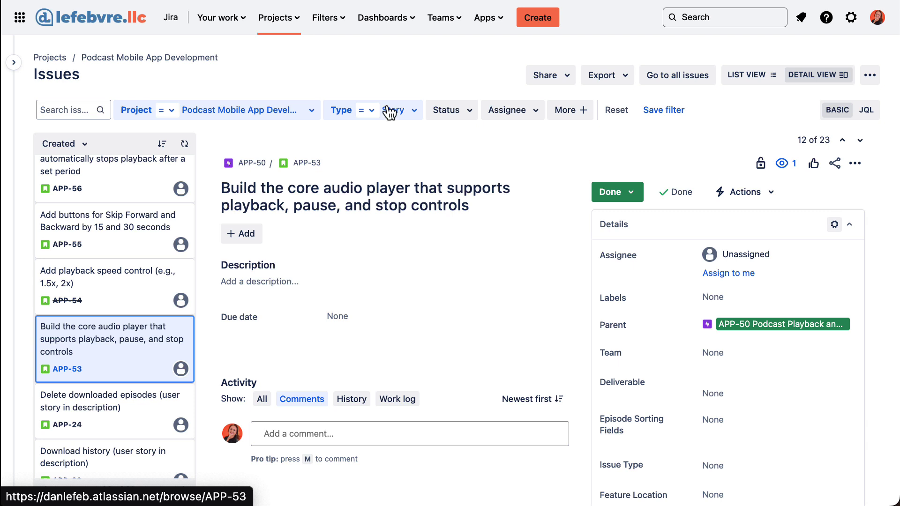
{"action": "left_click", "coordinate": [135, 283]}
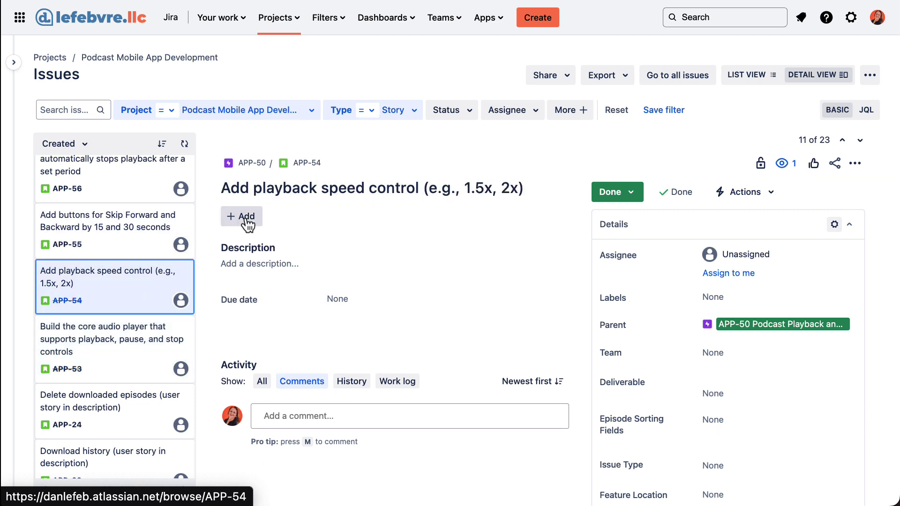
- Add ', 2.5x' to the APP-54 title so it reads '(e.g., 1.5x, 2x, 2.5x)'
{"action": "left_click", "coordinate": [328, 188]}
{"action": "left_click", "coordinate": [518, 191]}
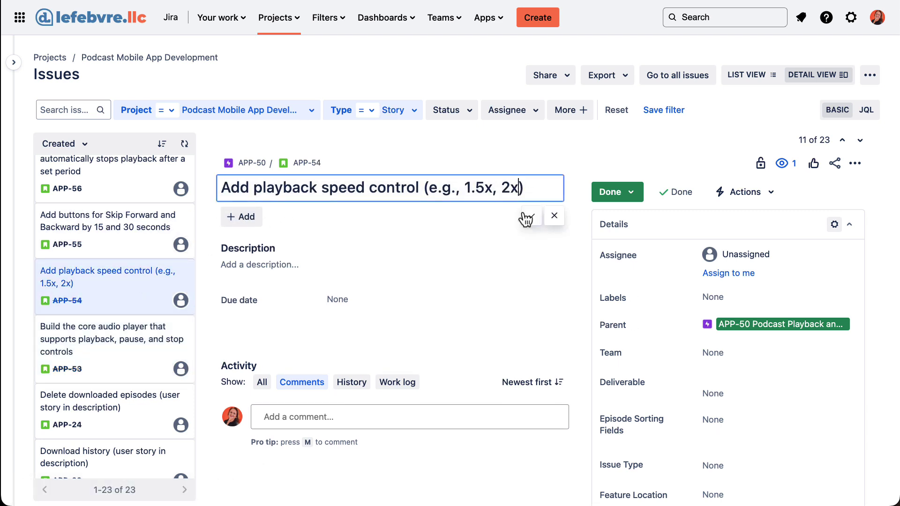
{"action": "type", "text": ", 2.5x"}
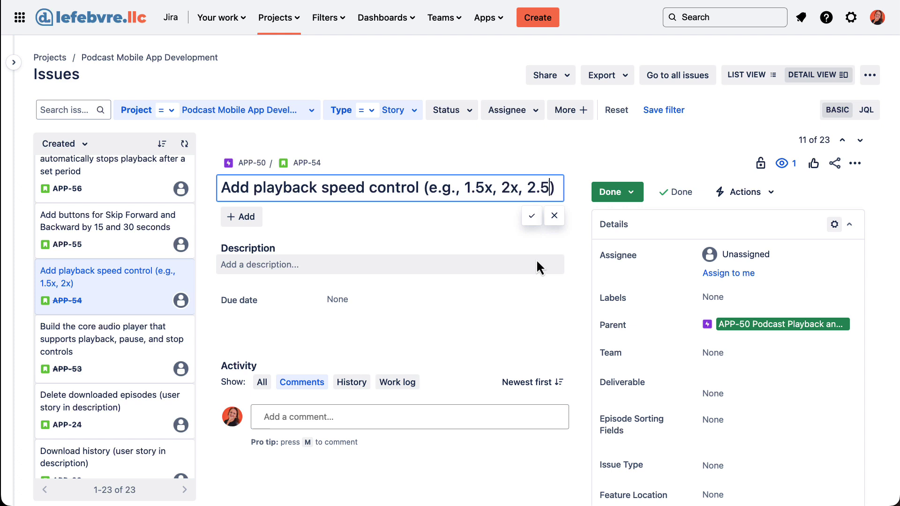
{"action": "left_click", "coordinate": [534, 232]}
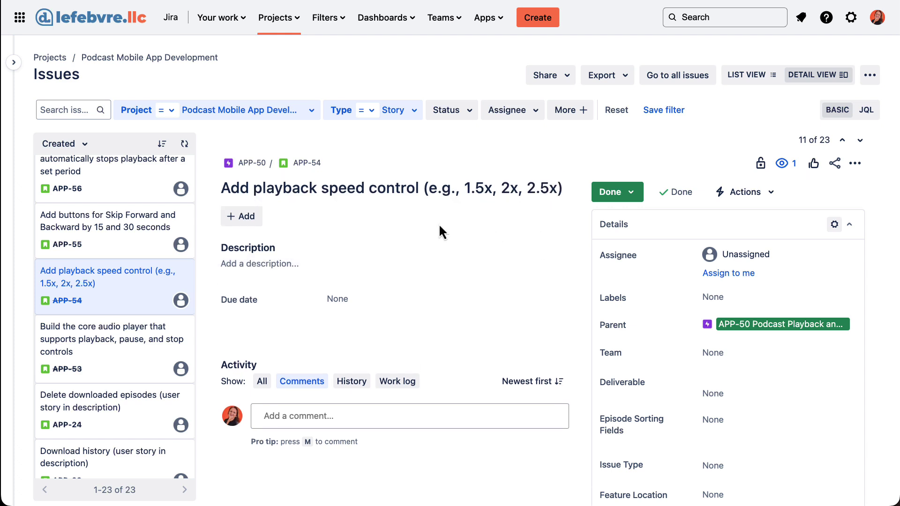
- Save the description 'Add the user story please' on APP-54 and start a comment
{"action": "left_click", "coordinate": [291, 263]}
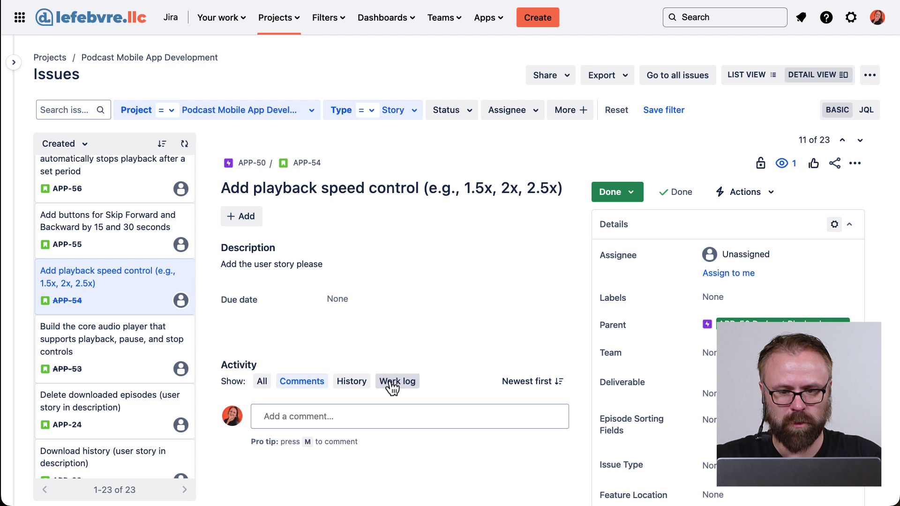
{"action": "left_click", "coordinate": [355, 418]}
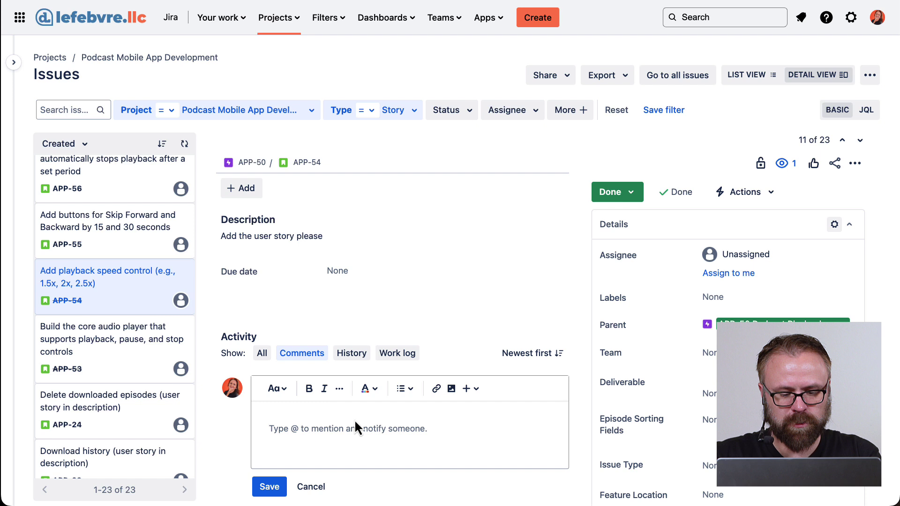
{"action": "type", "text": "Hey @etha"}
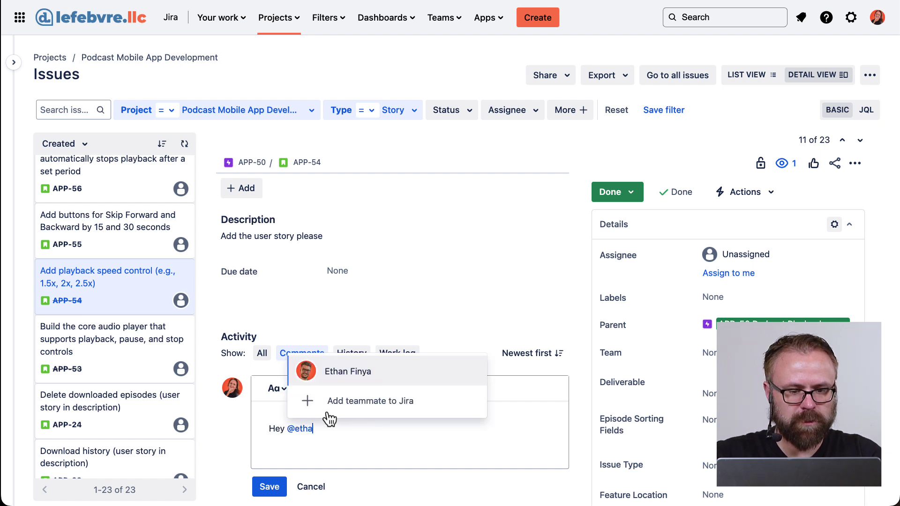
{"action": "left_click", "coordinate": [373, 375]}
{"action": "type", "text": "can you add the user story"}
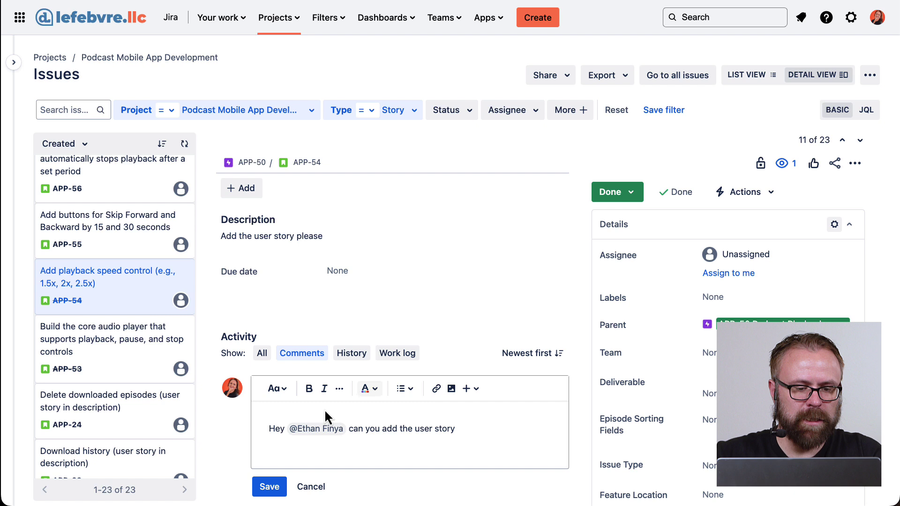
{"action": "left_click", "coordinate": [267, 487]}
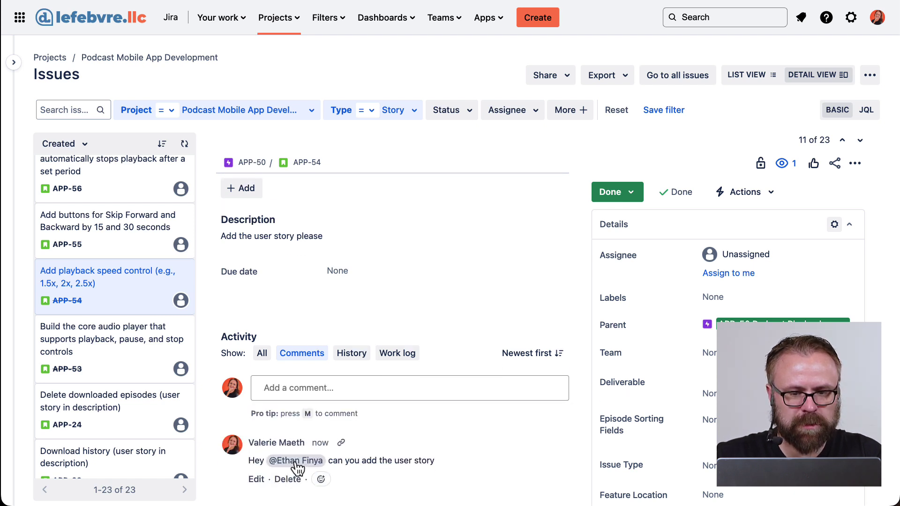
{"action": "left_click", "coordinate": [802, 18]}
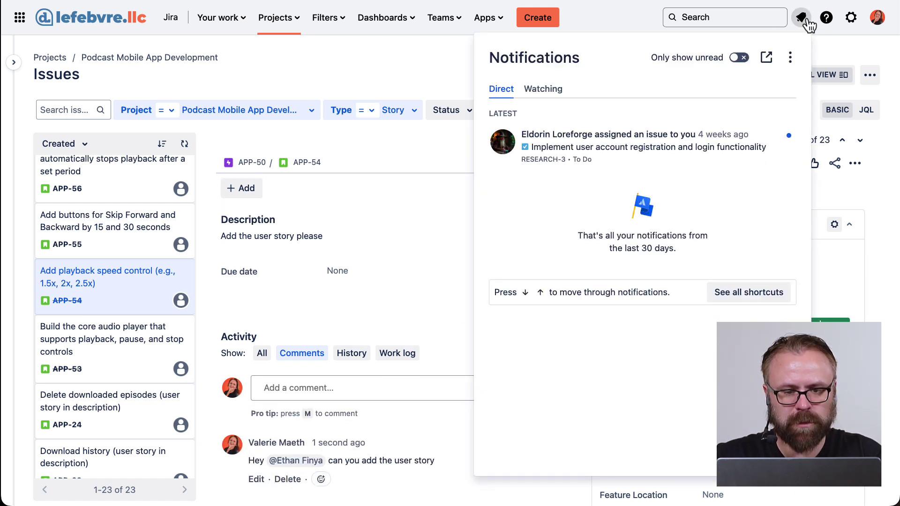
{"action": "left_click", "coordinate": [806, 20]}
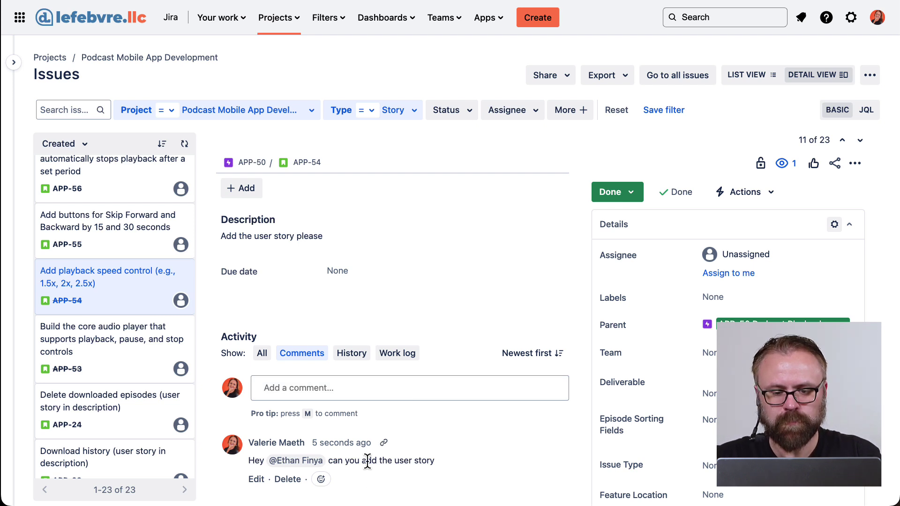
- Show the issue history and assign APP-54 to the mentioned teammate
{"action": "left_click", "coordinate": [365, 361]}
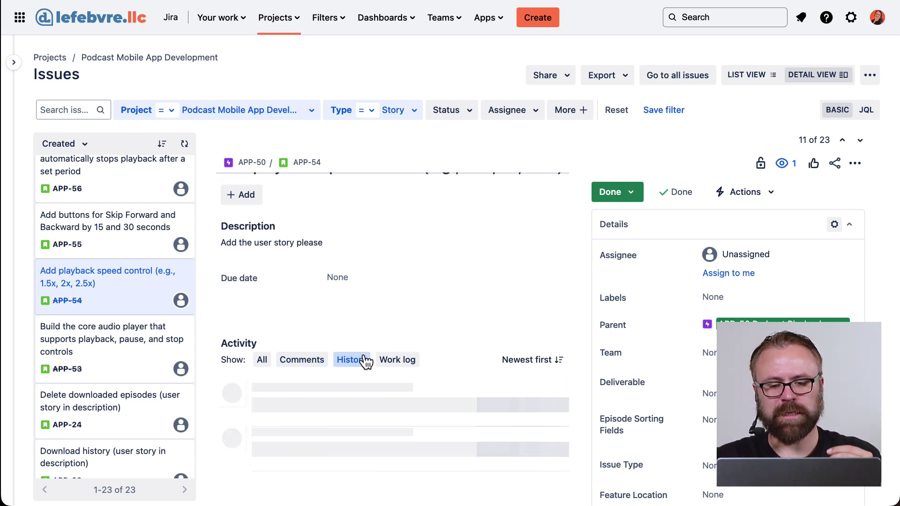
{"action": "scroll", "coordinate": [364, 356], "scroll_direction": "down", "scroll_amount": 5}
{"action": "scroll", "coordinate": [363, 355], "scroll_direction": "down", "scroll_amount": 1}
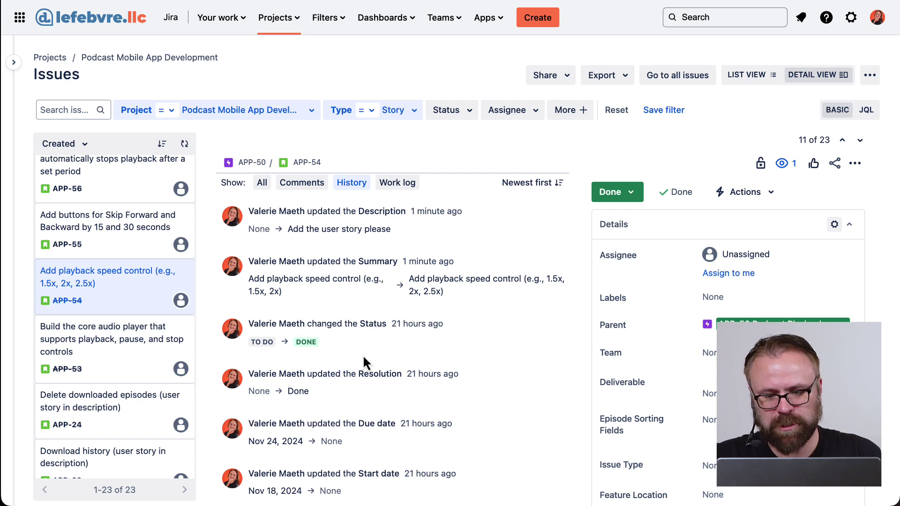
{"action": "left_click", "coordinate": [763, 255]}
{"action": "type", "text": "eth"}
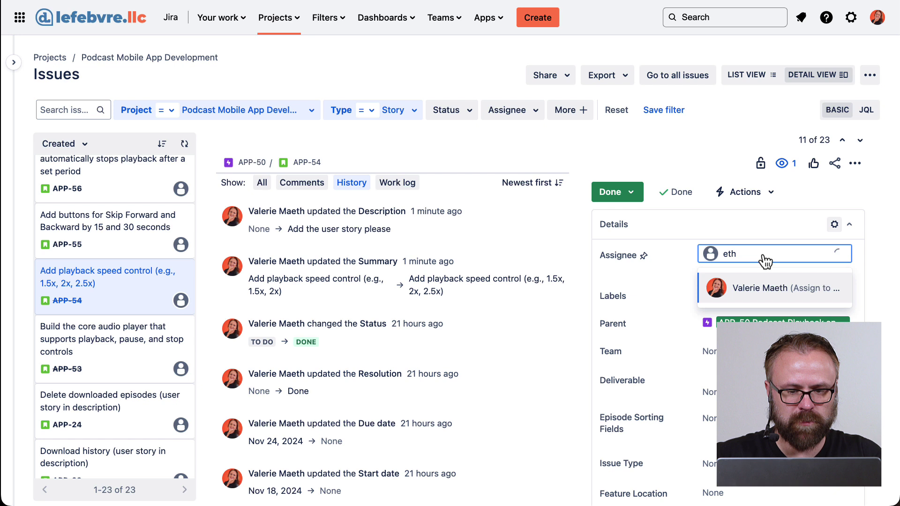
{"action": "left_click", "coordinate": [757, 315]}
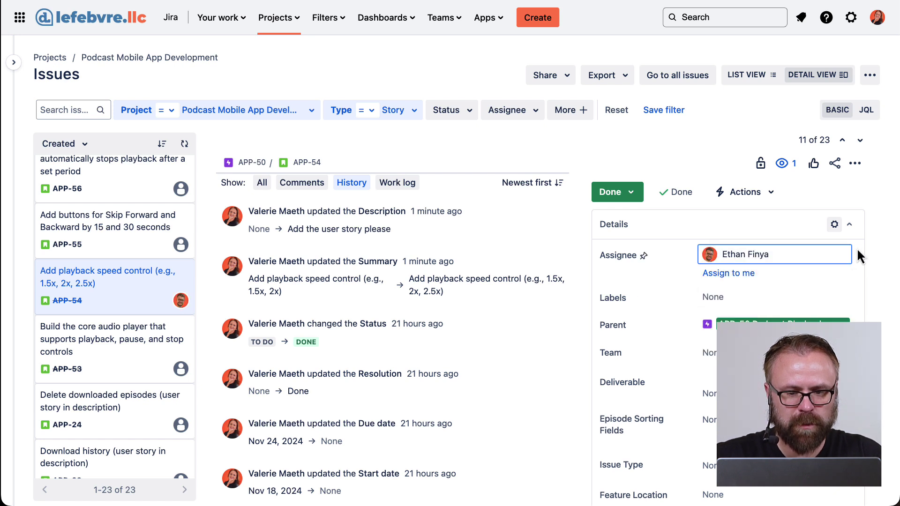
- Confirm the assignee change in History, then view the still-empty Work log
{"action": "scroll", "coordinate": [429, 277], "scroll_direction": "up", "scroll_amount": 2}
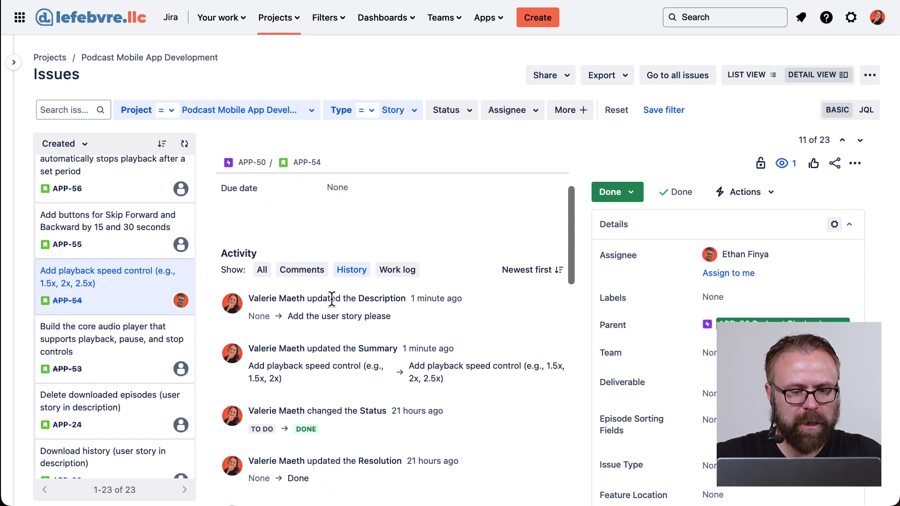
{"action": "scroll", "coordinate": [318, 280], "scroll_direction": "up", "scroll_amount": 3}
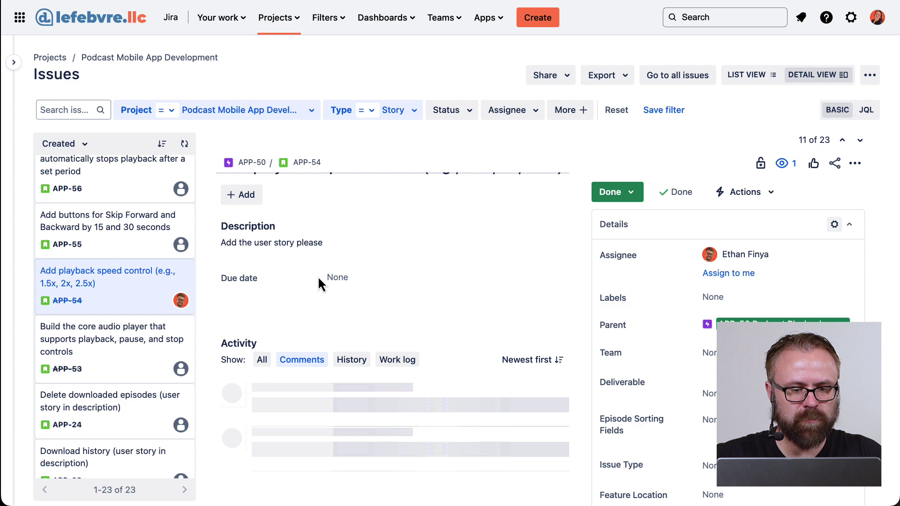
{"action": "left_click", "coordinate": [352, 382]}
{"action": "scroll", "coordinate": [352, 385], "scroll_direction": "down", "scroll_amount": 3}
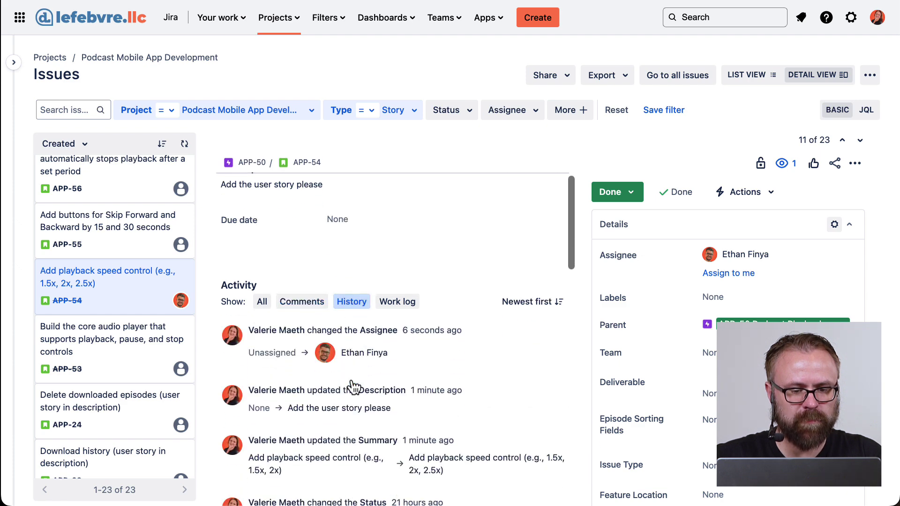
{"action": "scroll", "coordinate": [495, 376], "scroll_direction": "down", "scroll_amount": 2}
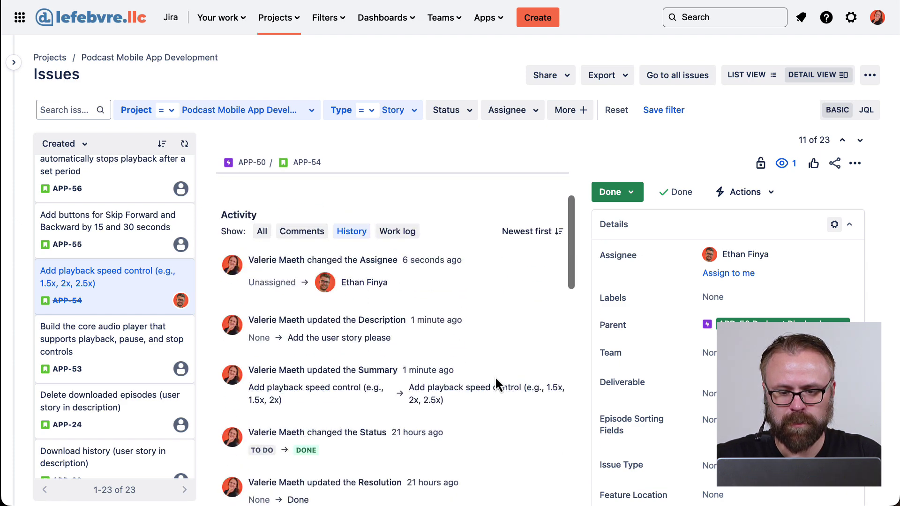
{"action": "scroll", "coordinate": [495, 376], "scroll_direction": "up", "scroll_amount": 1}
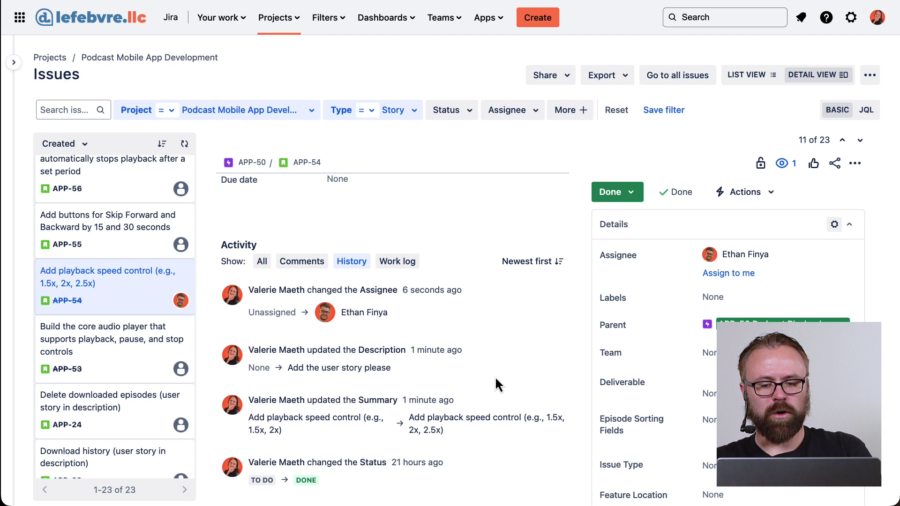
{"action": "left_click", "coordinate": [403, 261]}
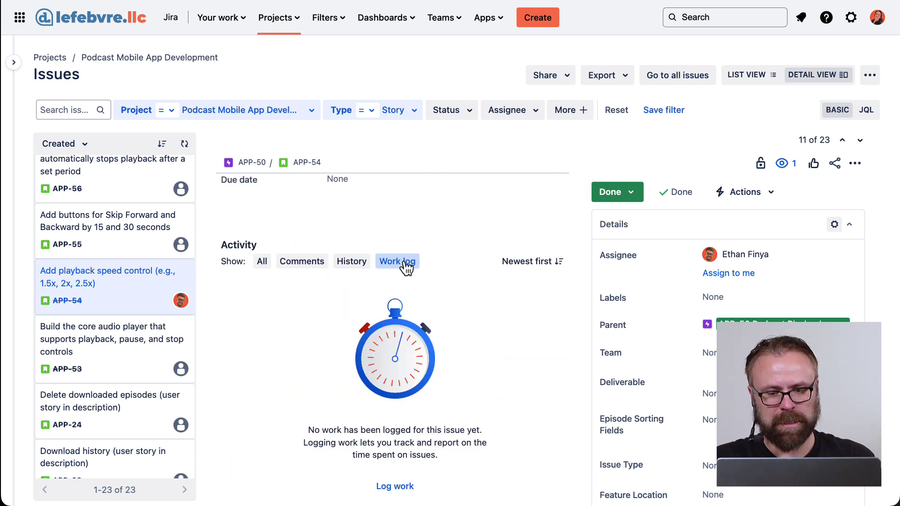
{"action": "scroll", "coordinate": [404, 262], "scroll_direction": "down", "scroll_amount": 1}
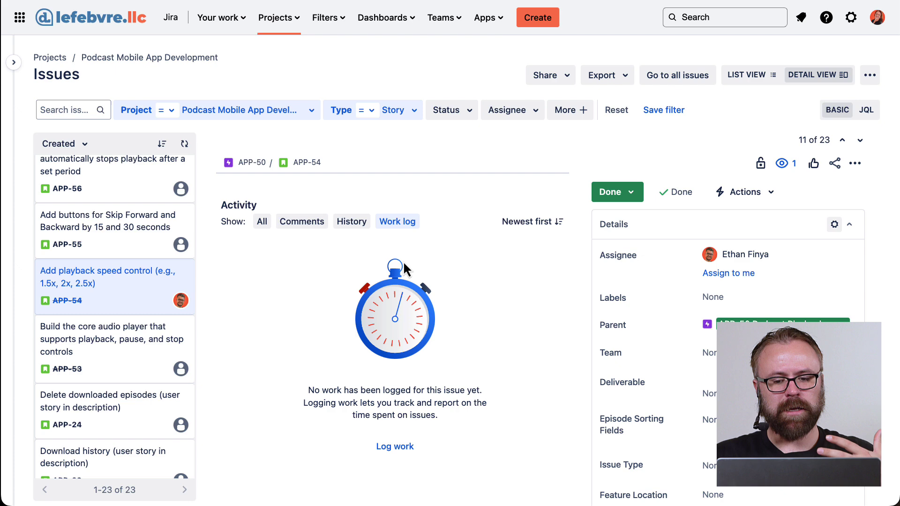
- Log 1h of time spent on APP-54 with the description 'Initial functionality built'
{"action": "left_click", "coordinate": [400, 449]}
{"action": "type", "text": "1h"}
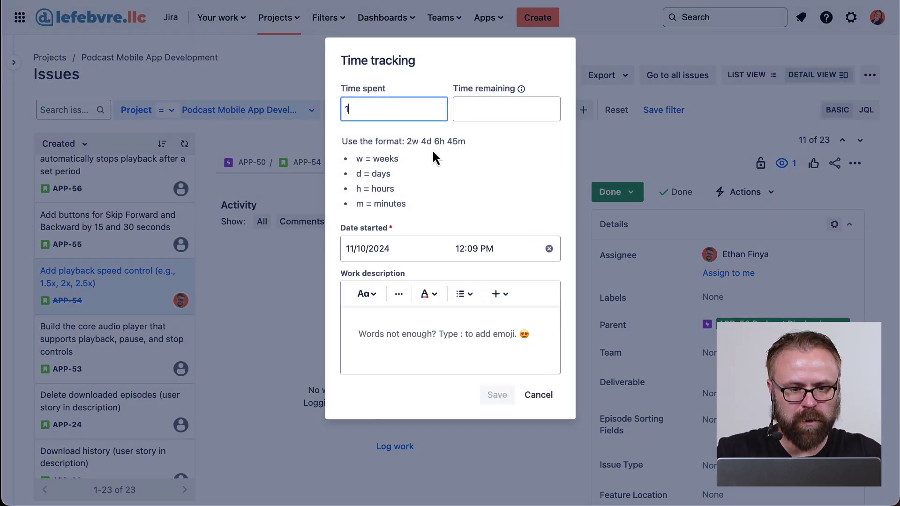
{"action": "left_click", "coordinate": [427, 349]}
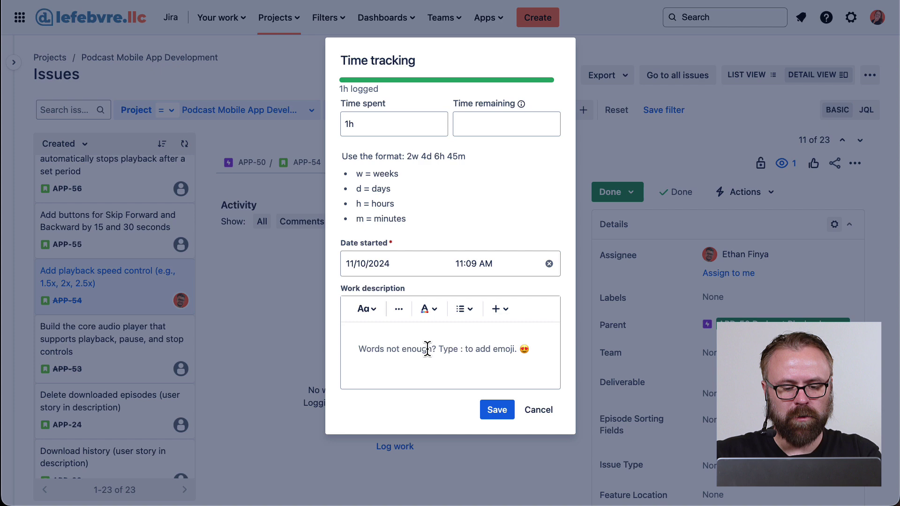
{"action": "type", "text": "Initial functionality built"}
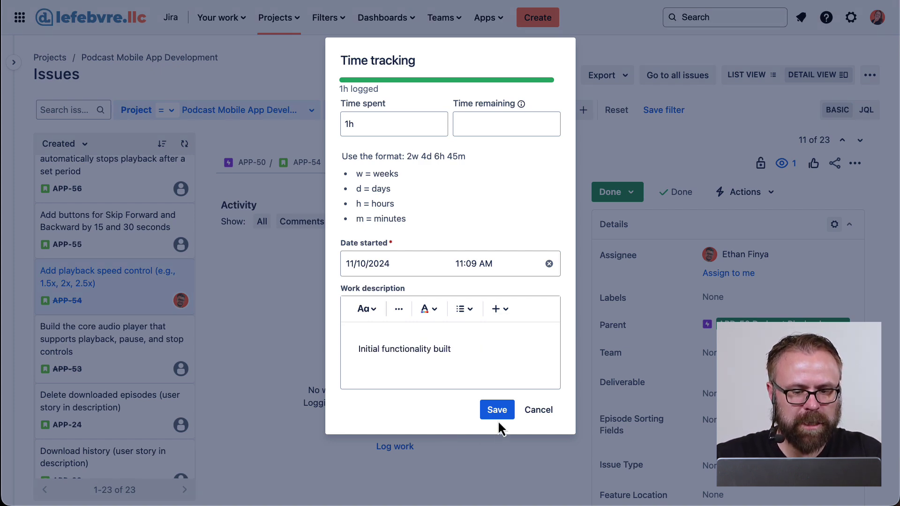
{"action": "left_click", "coordinate": [498, 418]}
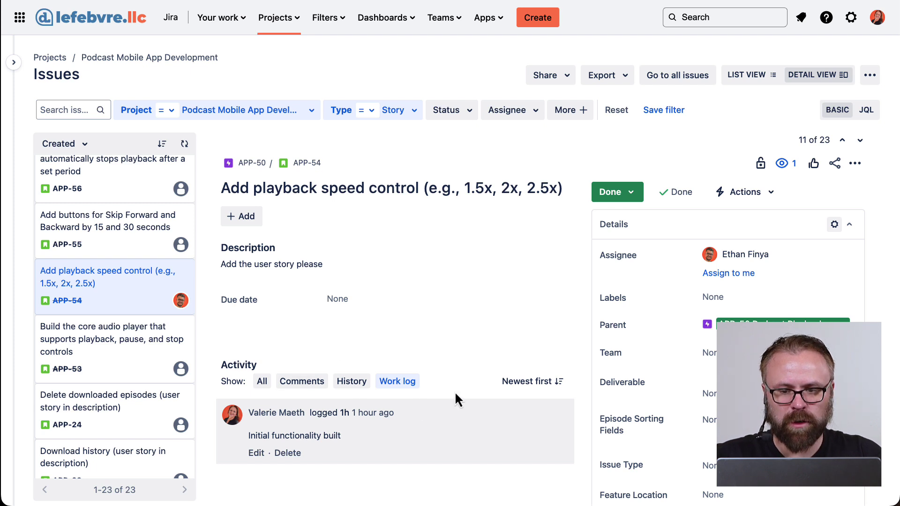
- Show All activity to reveal the 1h work log and narrow the Details panel
{"action": "left_click", "coordinate": [259, 388]}
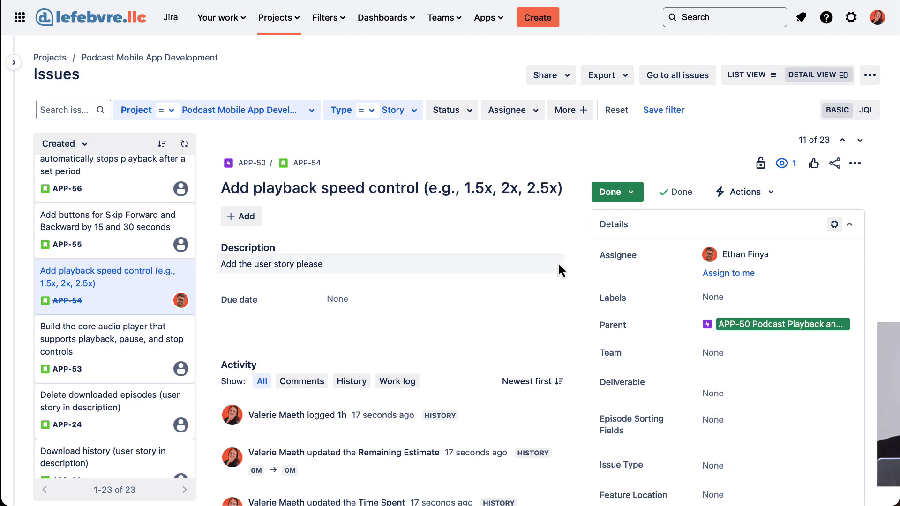
{"action": "left_click_drag", "start_coordinate": [581, 261], "coordinate": [614, 252]}
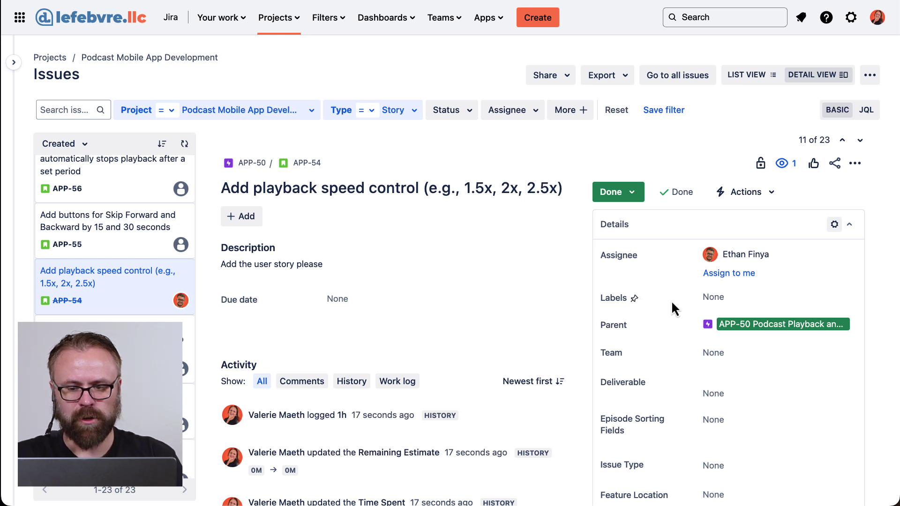
{"action": "scroll", "coordinate": [672, 302], "scroll_direction": "down", "scroll_amount": 2}
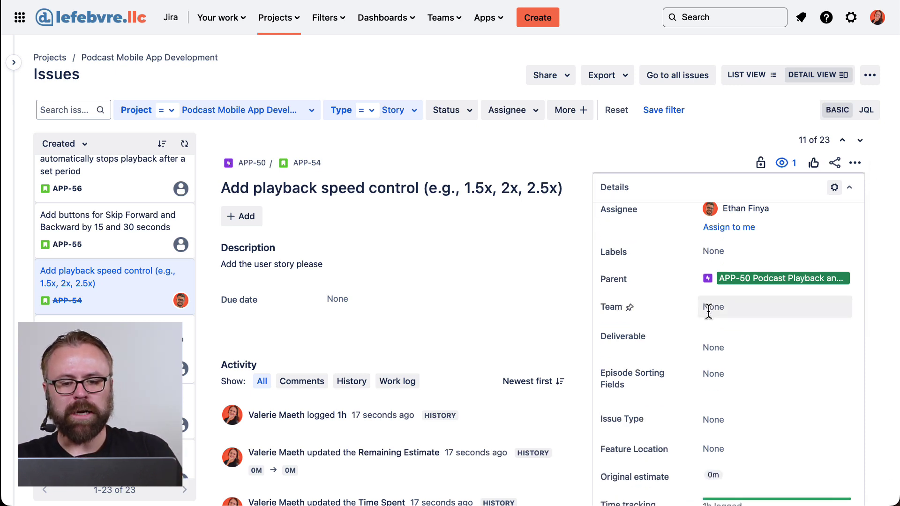
{"action": "scroll", "coordinate": [709, 311], "scroll_direction": "up", "scroll_amount": 2}
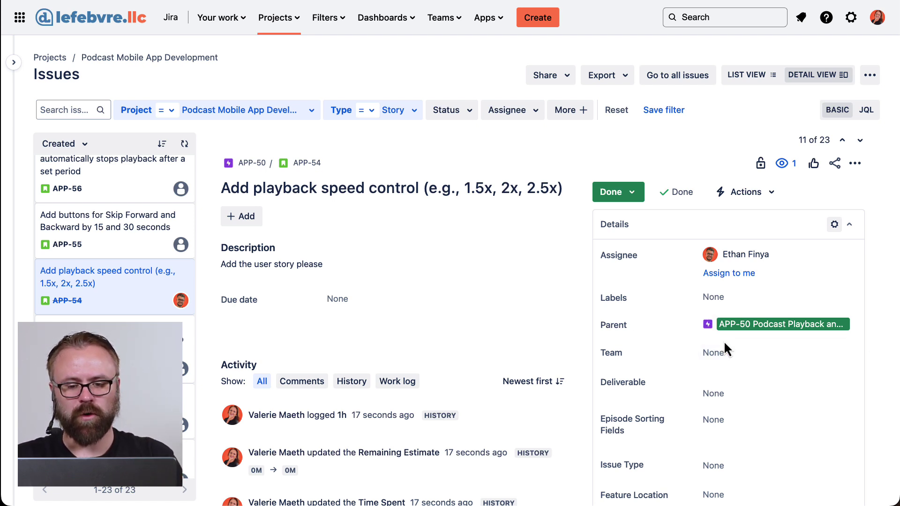
- Create a new Dropdown custom field named 'Operating System'
{"action": "left_click", "coordinate": [837, 225]}
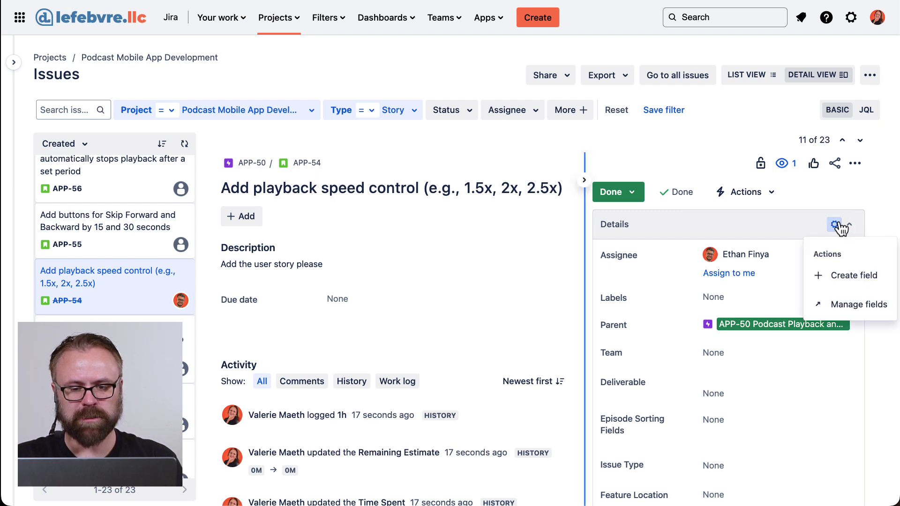
{"action": "left_click", "coordinate": [838, 276]}
{"action": "type", "text": "Oper"}
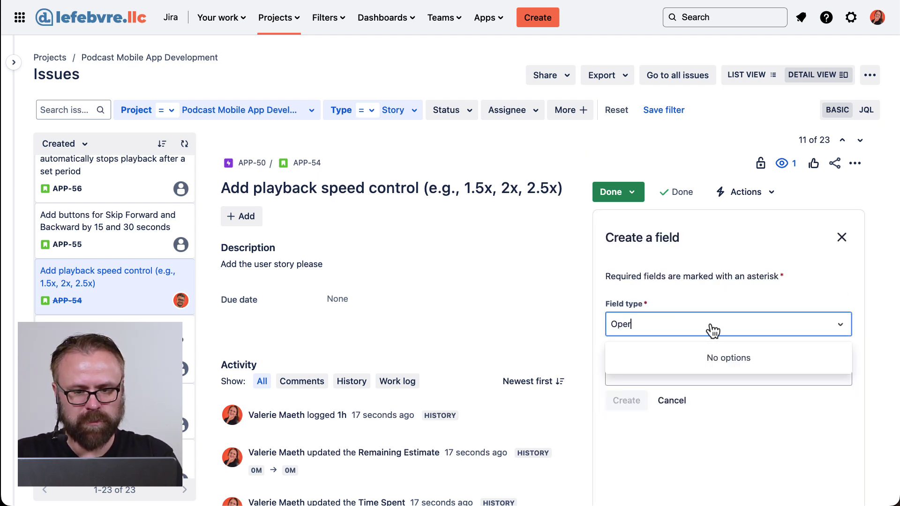
{"action": "type", "text": "ating Syste"}
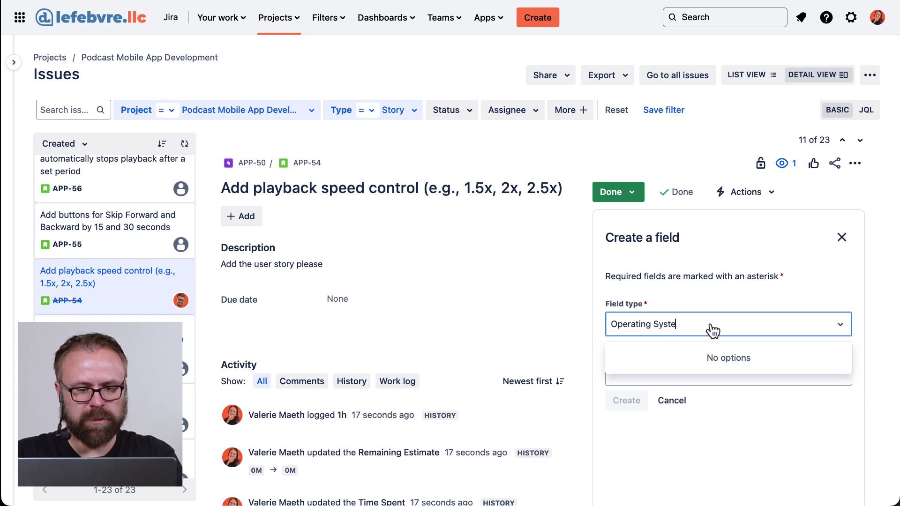
{"action": "type", "text": "m"}
{"action": "left_click", "coordinate": [707, 305]}
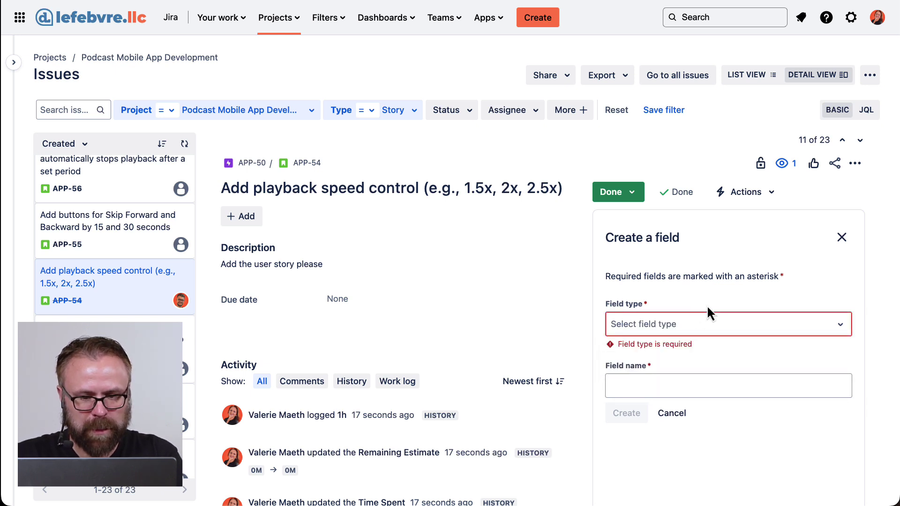
{"action": "left_click", "coordinate": [667, 324]}
{"action": "left_click", "coordinate": [666, 443]}
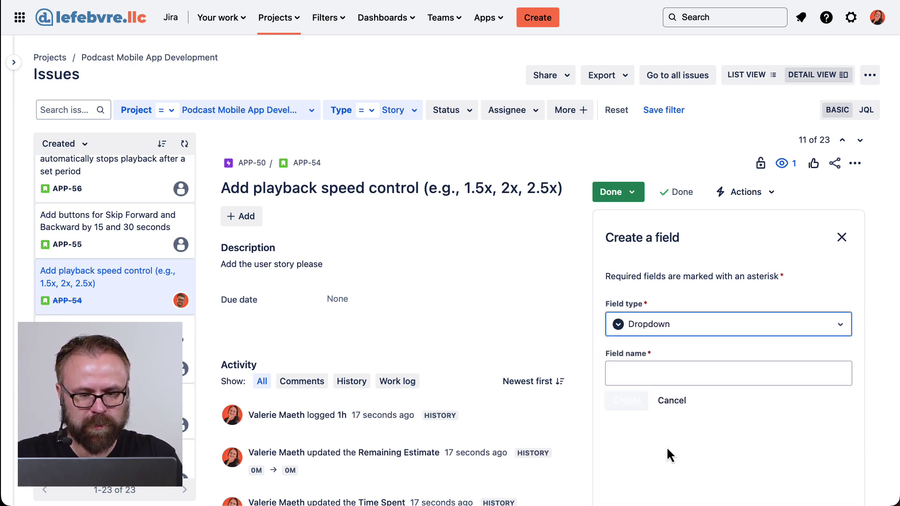
{"action": "left_click", "coordinate": [696, 366]}
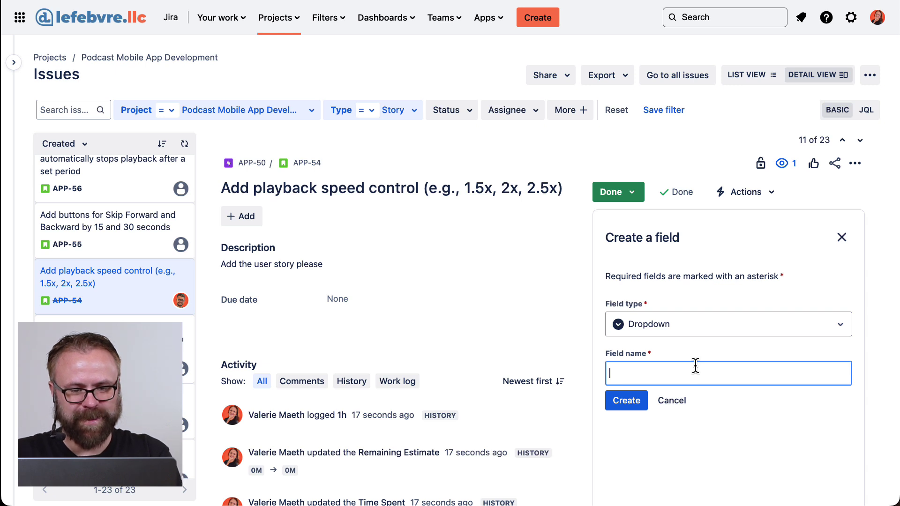
{"action": "type", "text": "Operat"}
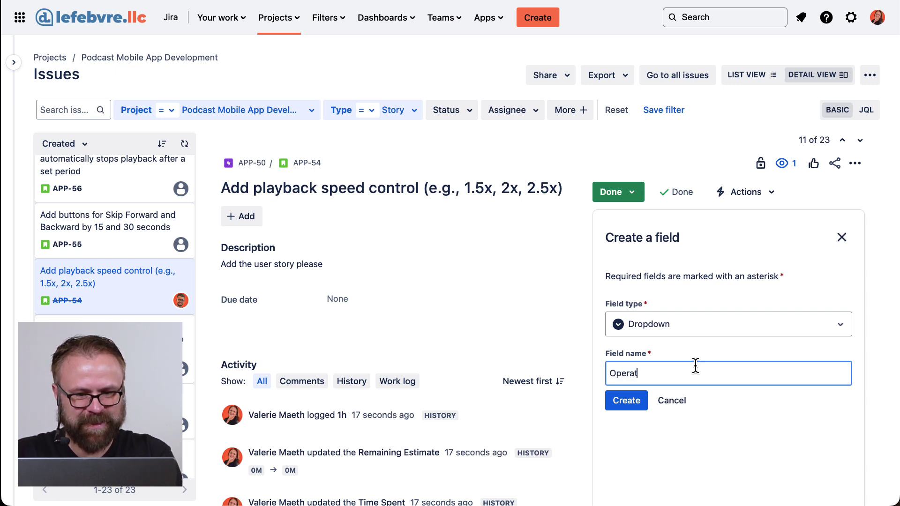
{"action": "type", "text": "ing System"}
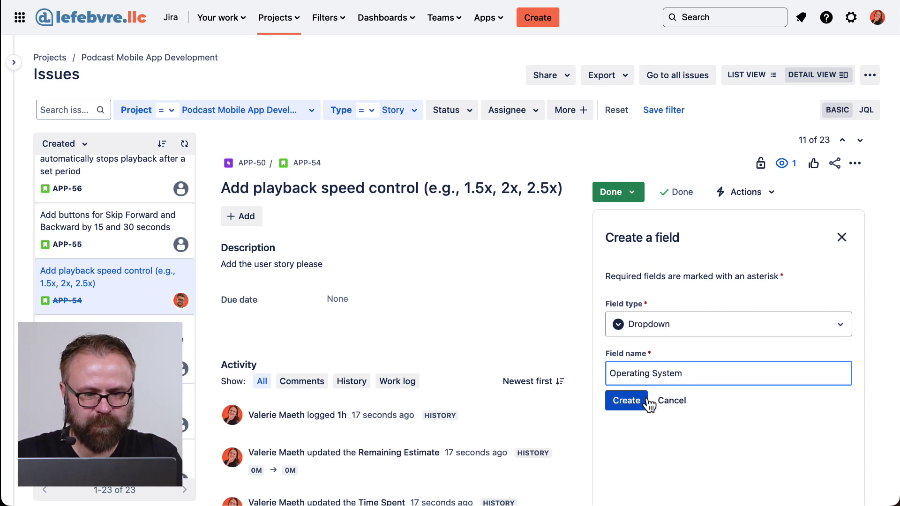
{"action": "left_click", "coordinate": [646, 400]}
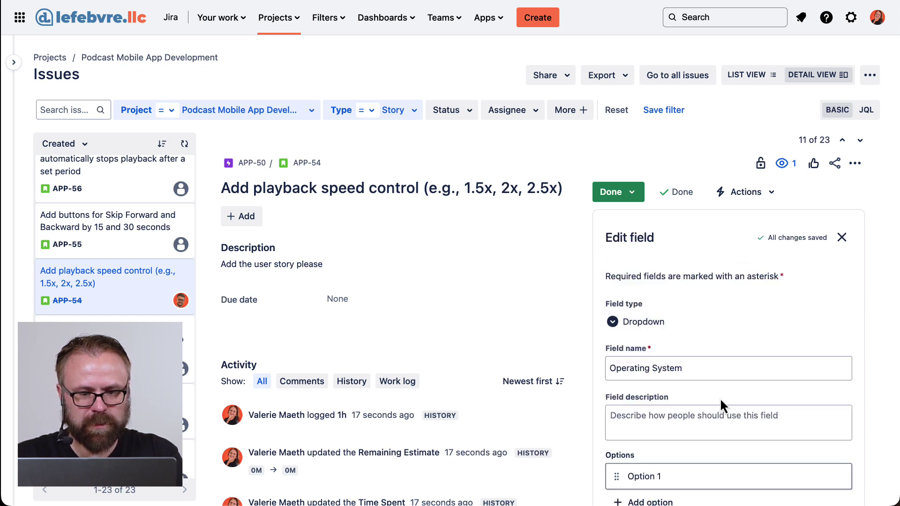
- Give the Operating System field the options iOS and Android and close the editor
{"action": "scroll", "coordinate": [721, 398], "scroll_direction": "down", "scroll_amount": 1}
{"action": "triple_click", "coordinate": [674, 457]}
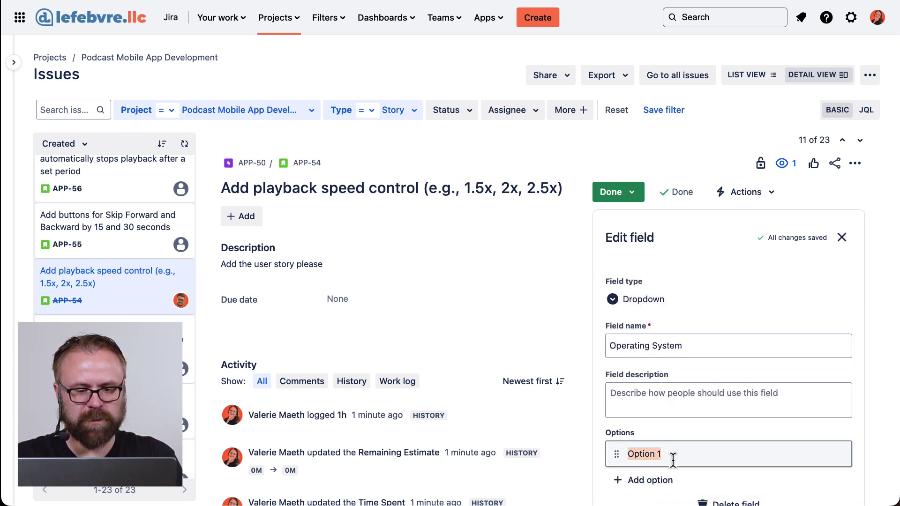
{"action": "key", "text": "BackSpace"}
{"action": "type", "text": "iOS"}
{"action": "left_click", "coordinate": [631, 480]}
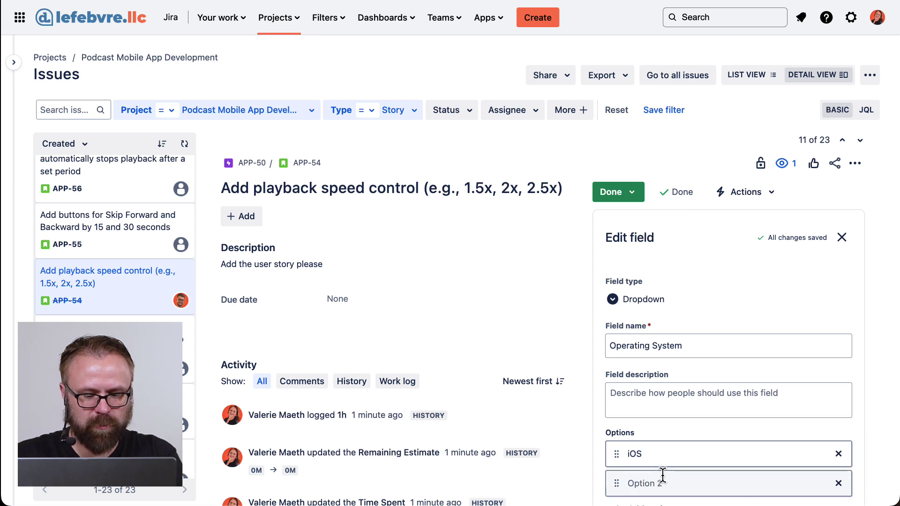
{"action": "type", "text": "Android"}
{"action": "scroll", "coordinate": [703, 459], "scroll_direction": "down", "scroll_amount": 1}
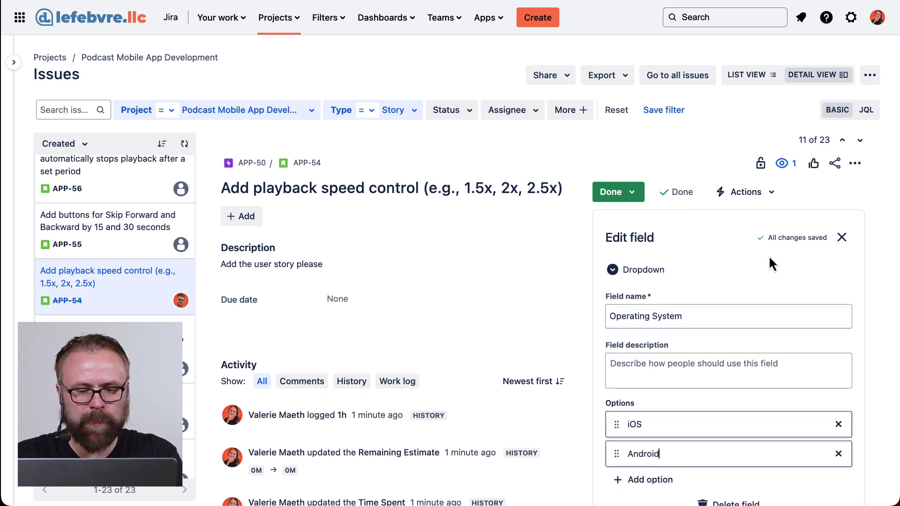
{"action": "left_click", "coordinate": [844, 239]}
{"action": "scroll", "coordinate": [741, 358], "scroll_direction": "down", "scroll_amount": 3}
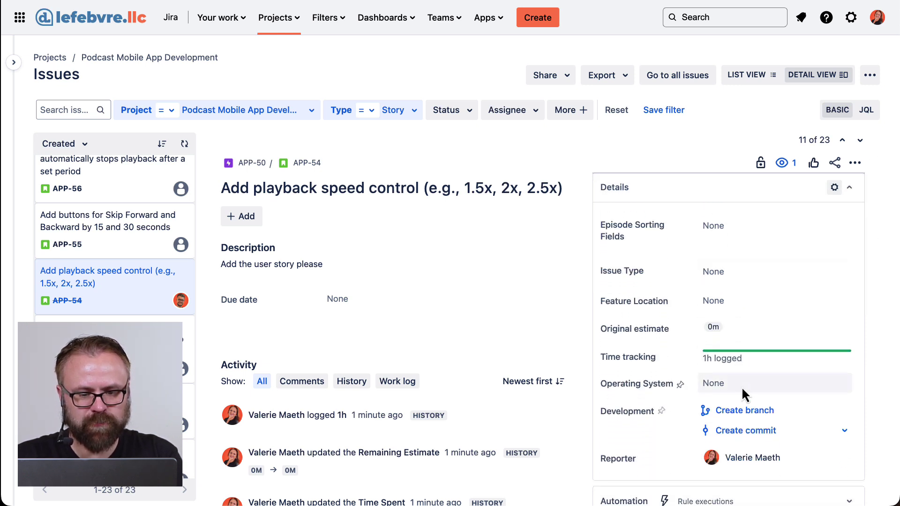
- Set APP-54's Operating System to iOS and pin the field to the top
{"action": "left_click", "coordinate": [744, 386]}
{"action": "left_click", "coordinate": [749, 416]}
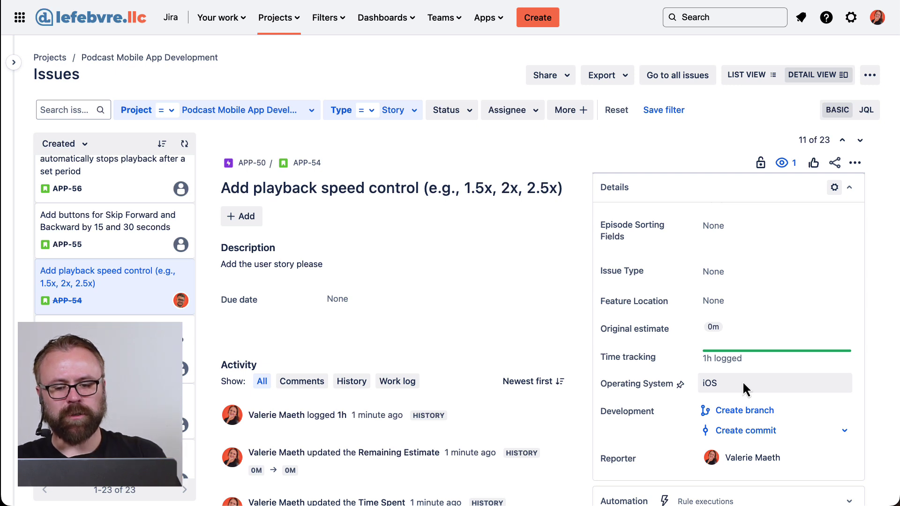
{"action": "left_click", "coordinate": [680, 384]}
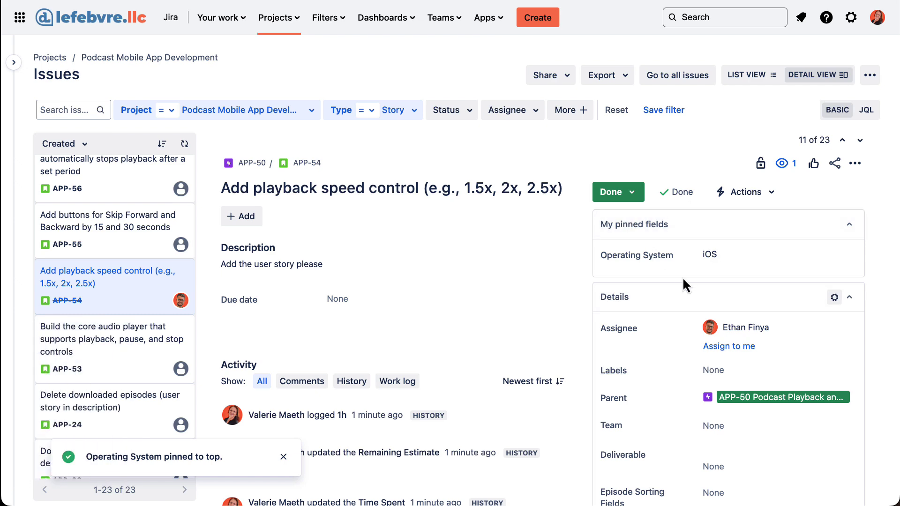
- Browse APP-55, APP-56, APP-53 and APP-24, ending on APP-55 with Operating System None
{"action": "left_click", "coordinate": [129, 250]}
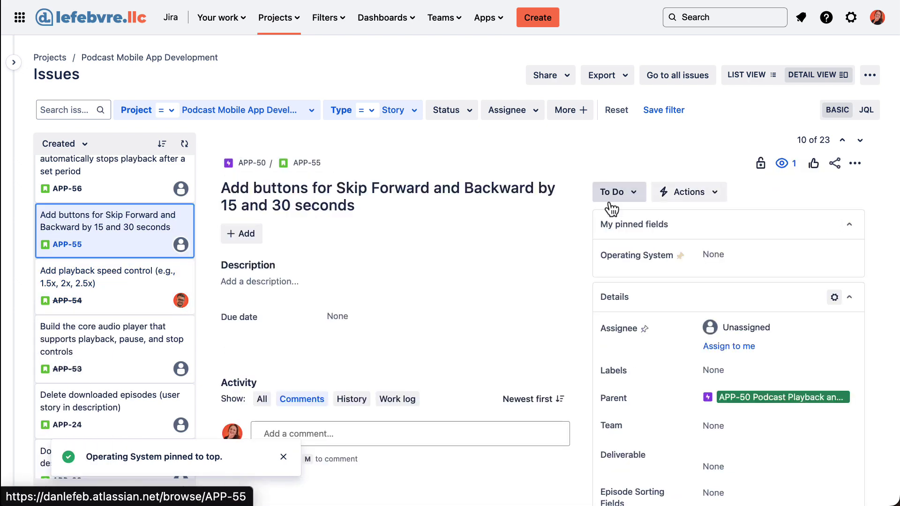
{"action": "left_click", "coordinate": [160, 178]}
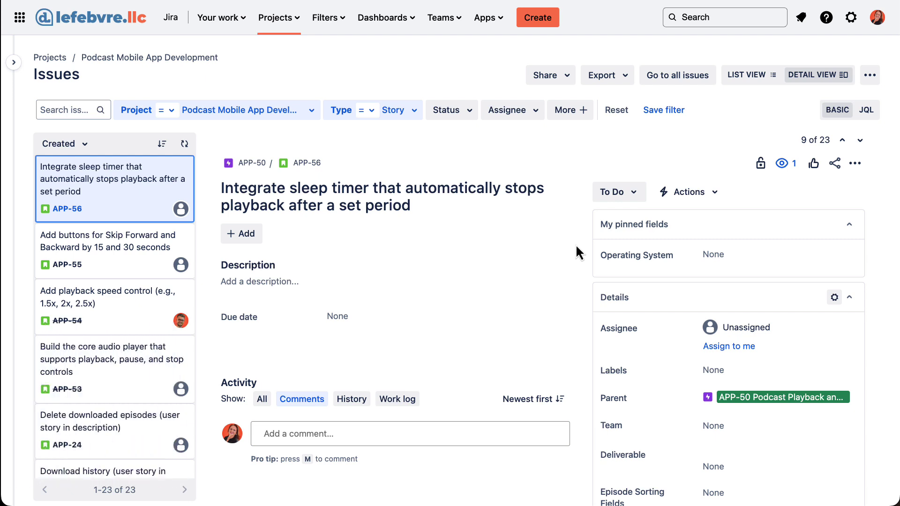
{"action": "left_click", "coordinate": [167, 359]}
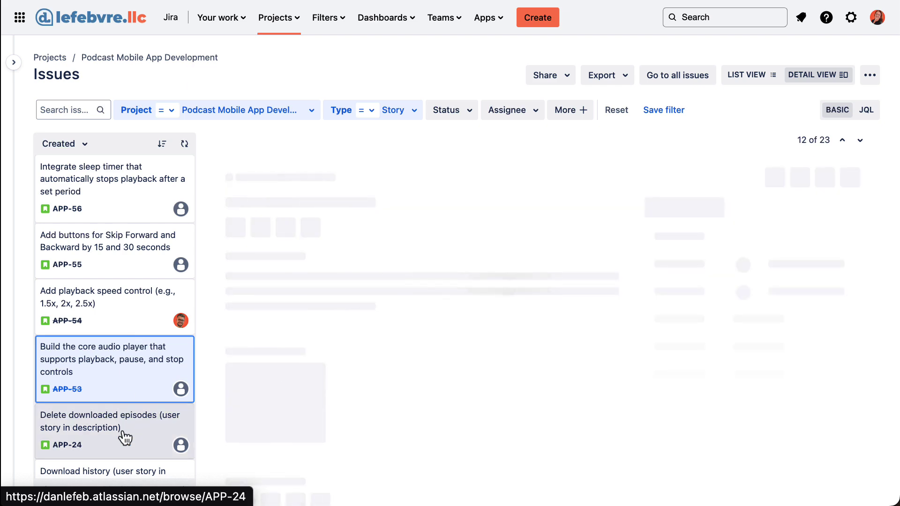
{"action": "left_click", "coordinate": [125, 437]}
{"action": "left_click", "coordinate": [127, 261]}
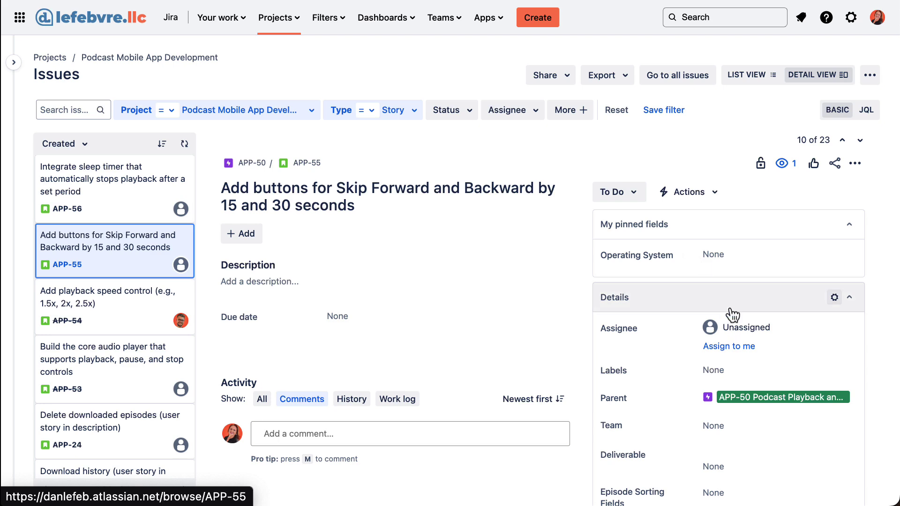
- In the Story field configuration, drag Operating System to the remove zone and save changes
{"action": "scroll", "coordinate": [729, 316], "scroll_direction": "down", "scroll_amount": 5}
{"action": "left_click", "coordinate": [831, 458]}
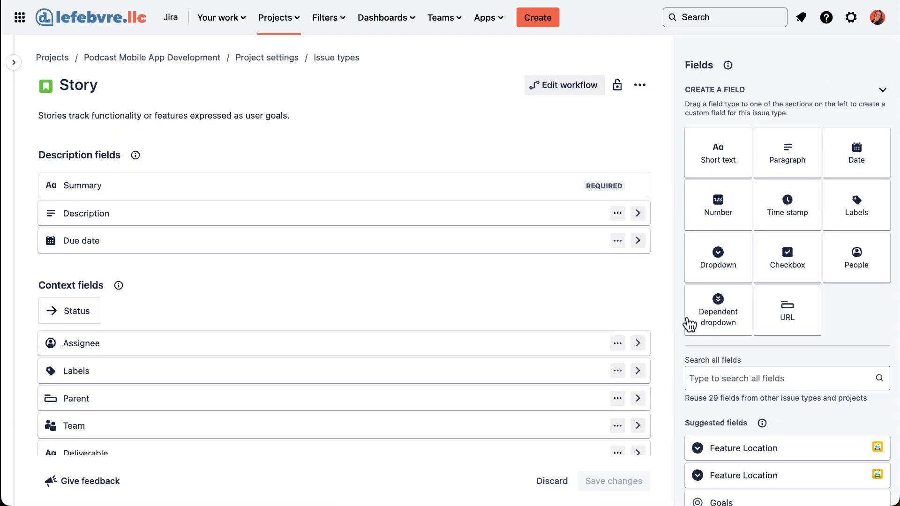
{"action": "scroll", "coordinate": [661, 300], "scroll_direction": "down", "scroll_amount": 4}
{"action": "scroll", "coordinate": [660, 292], "scroll_direction": "down", "scroll_amount": 2}
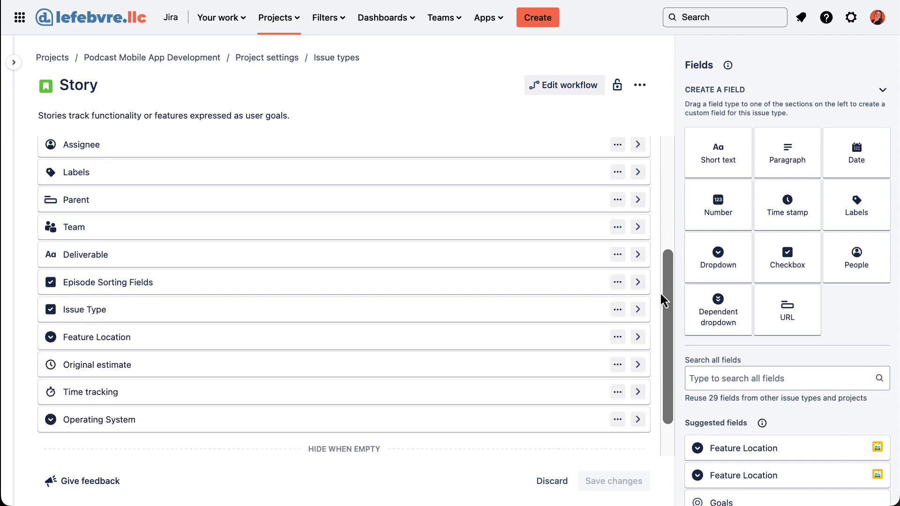
{"action": "scroll", "coordinate": [589, 322], "scroll_direction": "up", "scroll_amount": 1}
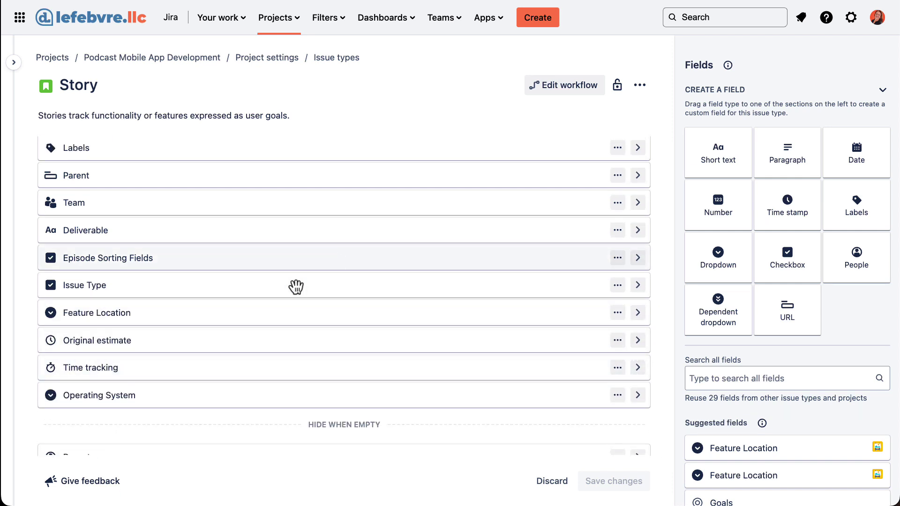
{"action": "left_click_drag", "start_coordinate": [206, 394], "coordinate": [770, 348]}
{"action": "left_click", "coordinate": [635, 486]}
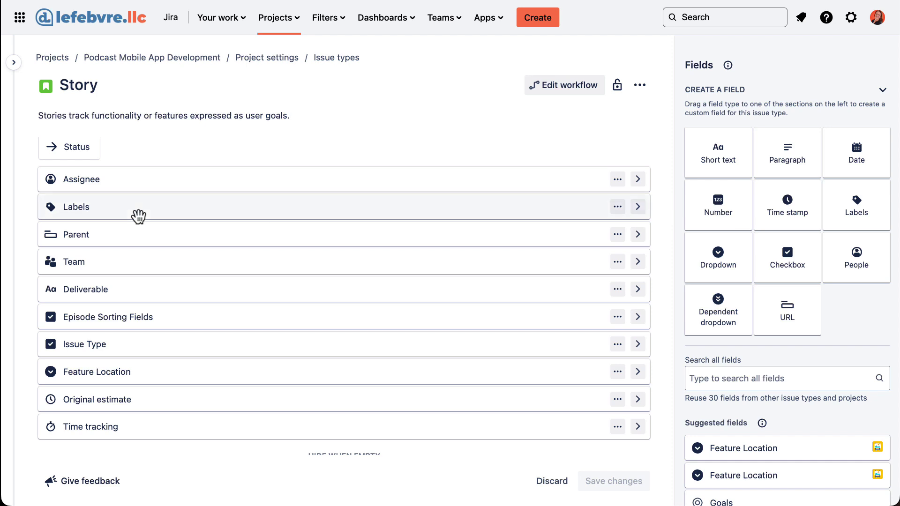
- Leave project settings for the Story-filtered issues list showing APP-62, with the sidebar collapsed
{"action": "left_click", "coordinate": [14, 63]}
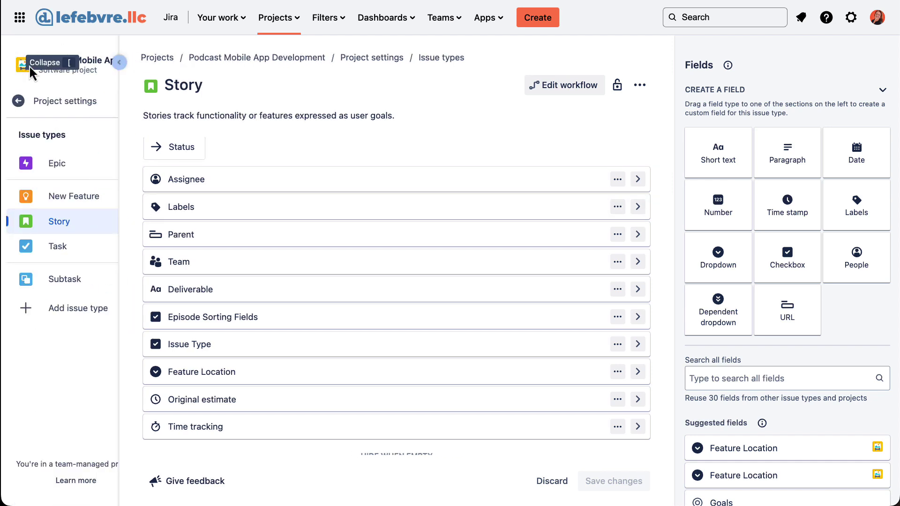
{"action": "left_click", "coordinate": [80, 100]}
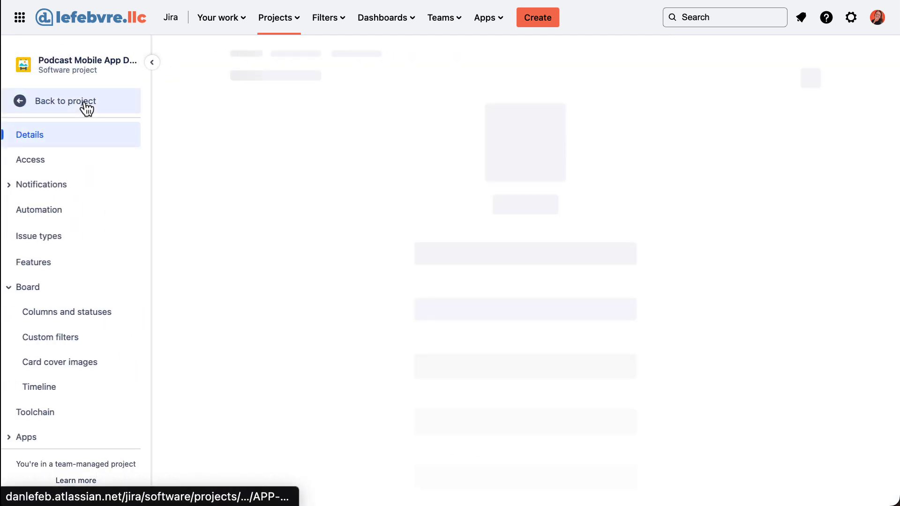
{"action": "left_click", "coordinate": [94, 111]}
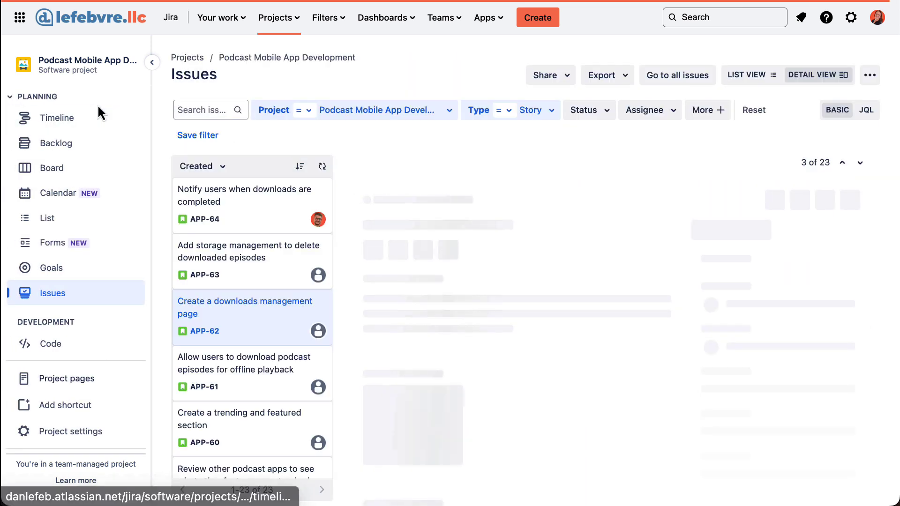
{"action": "left_click", "coordinate": [152, 64]}
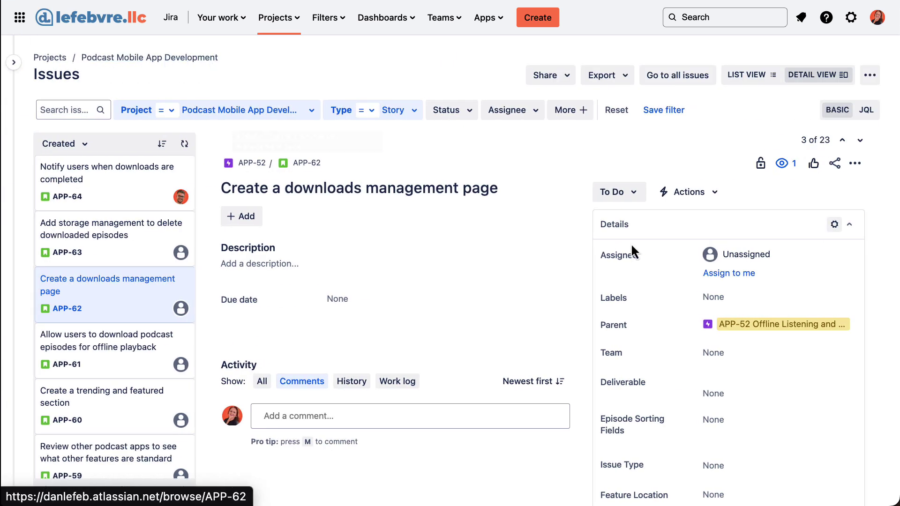